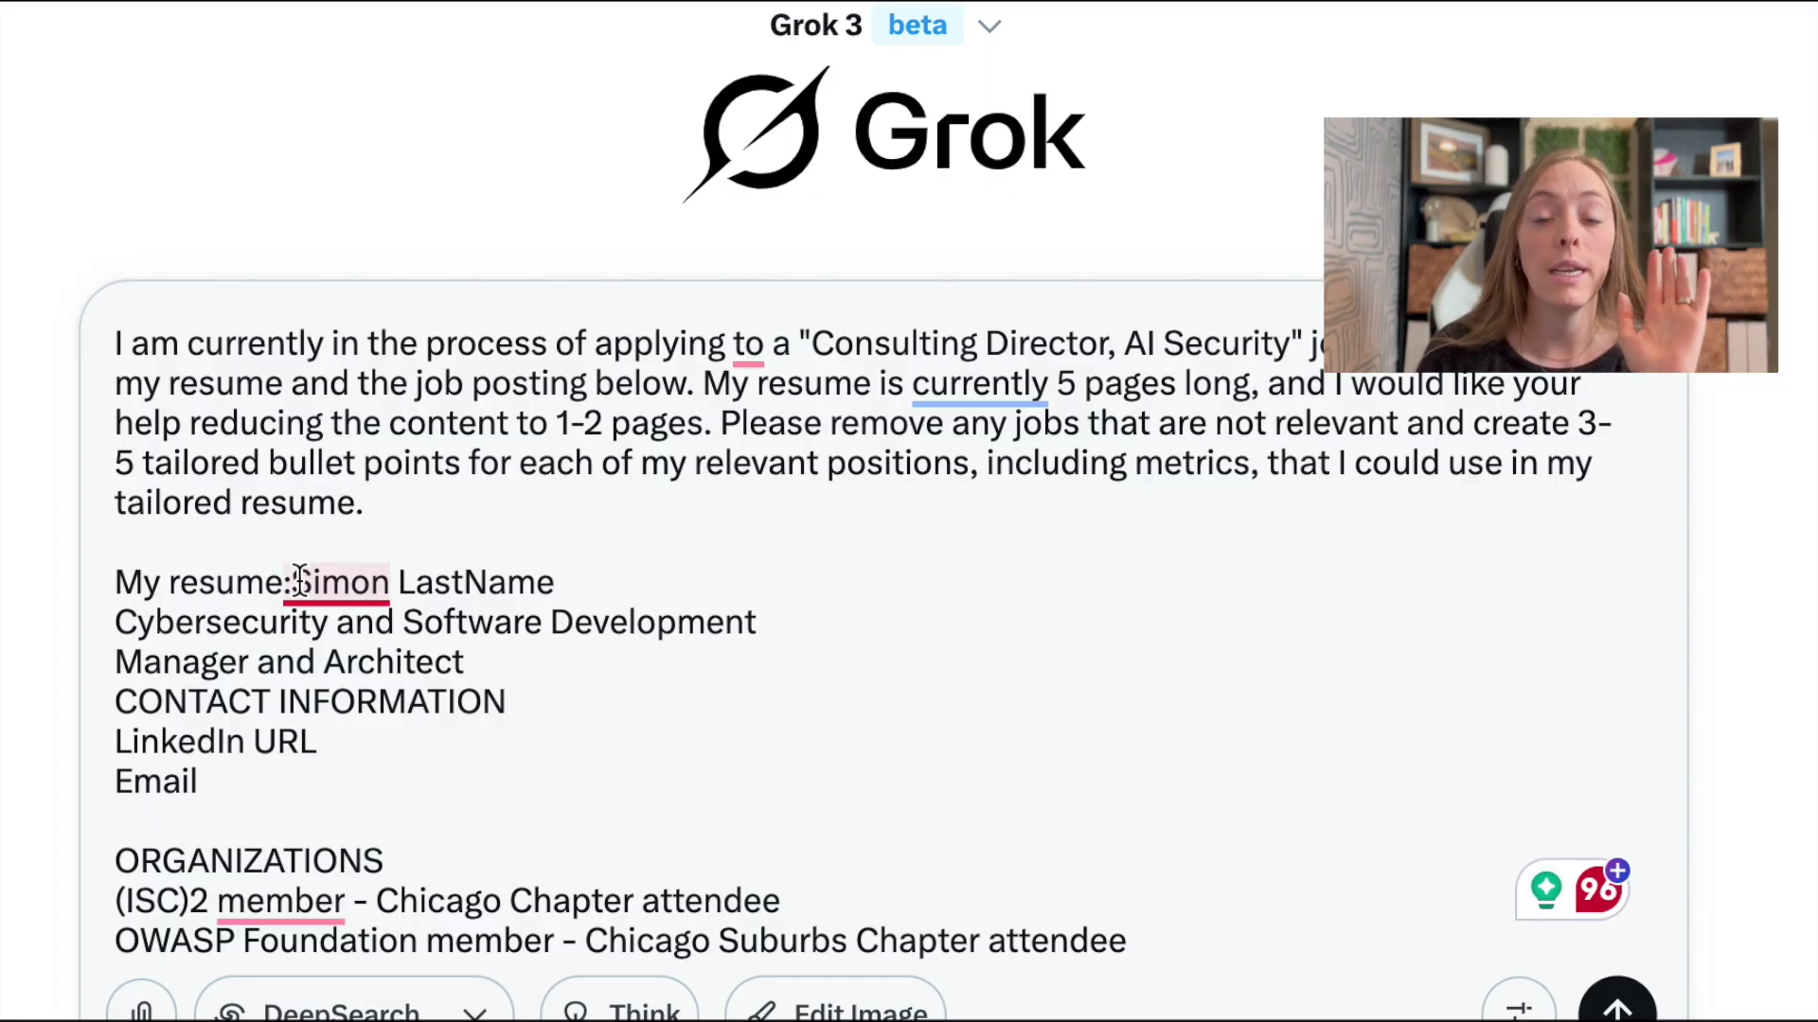
Put the resume text and the job posting text on new lines below their labels in the prompt and submit it
left_click(374, 591)
key("Return")
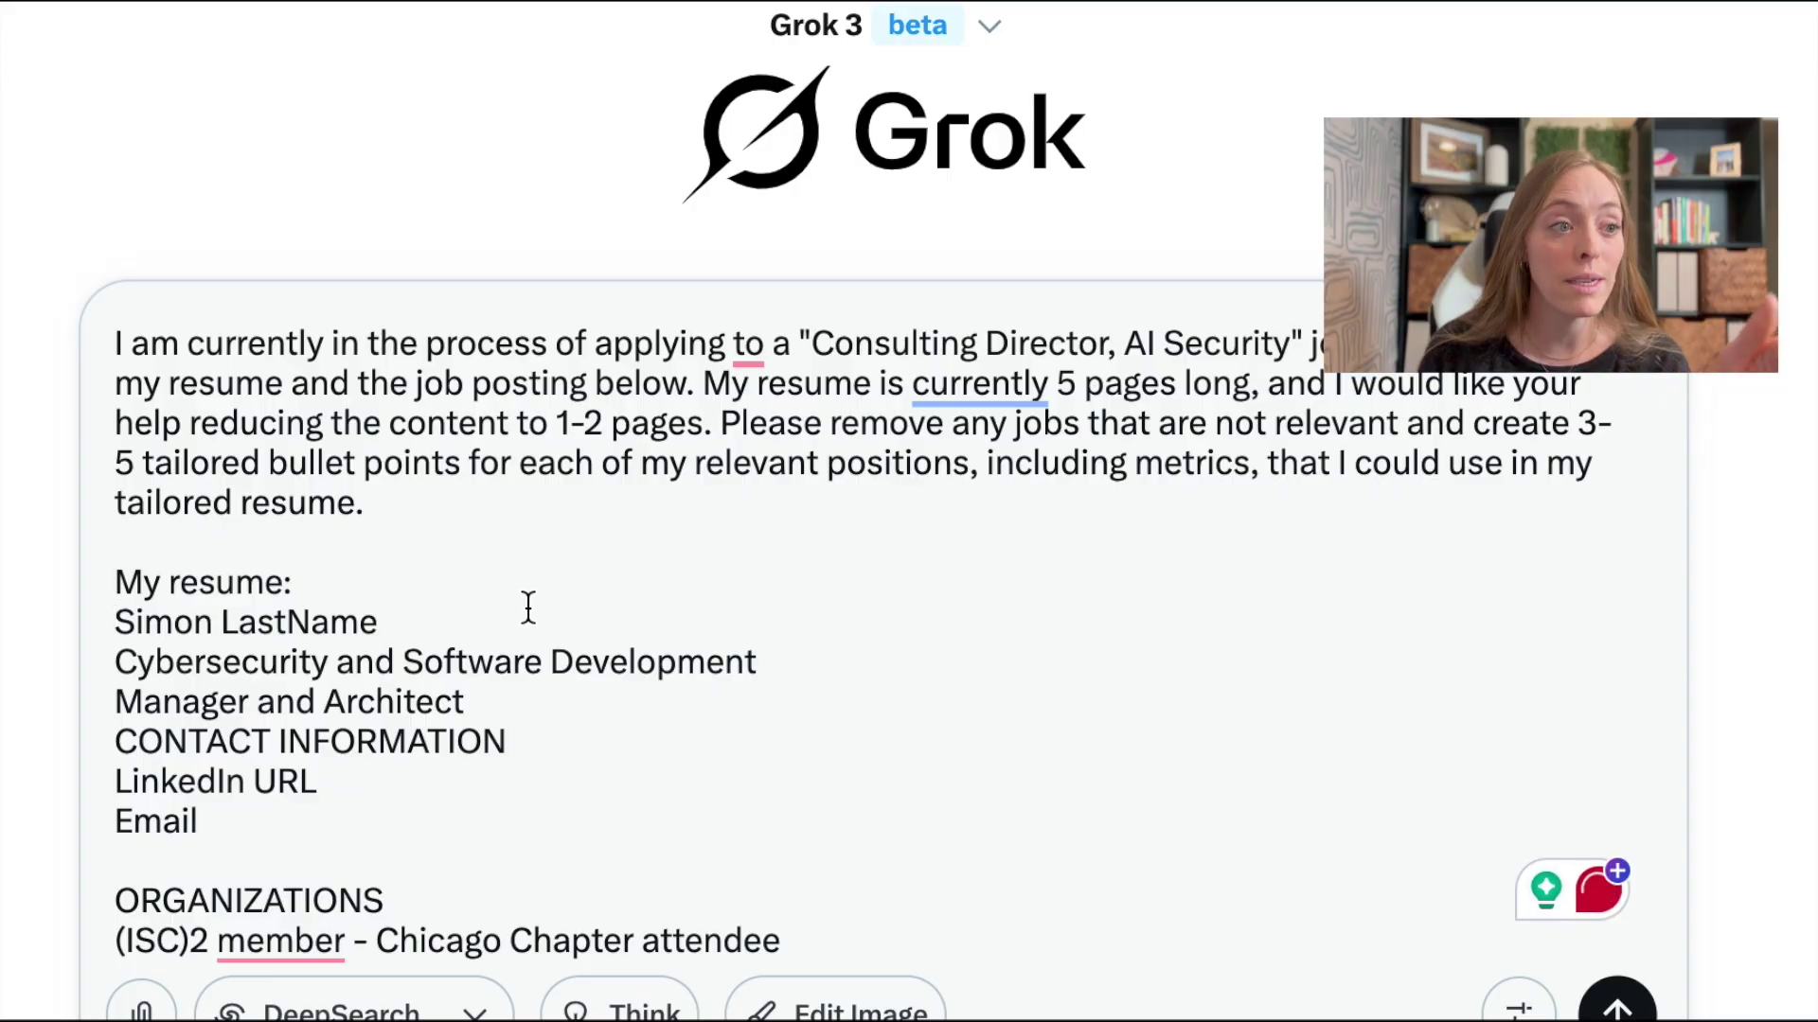
scroll(574, 594, "down", 20)
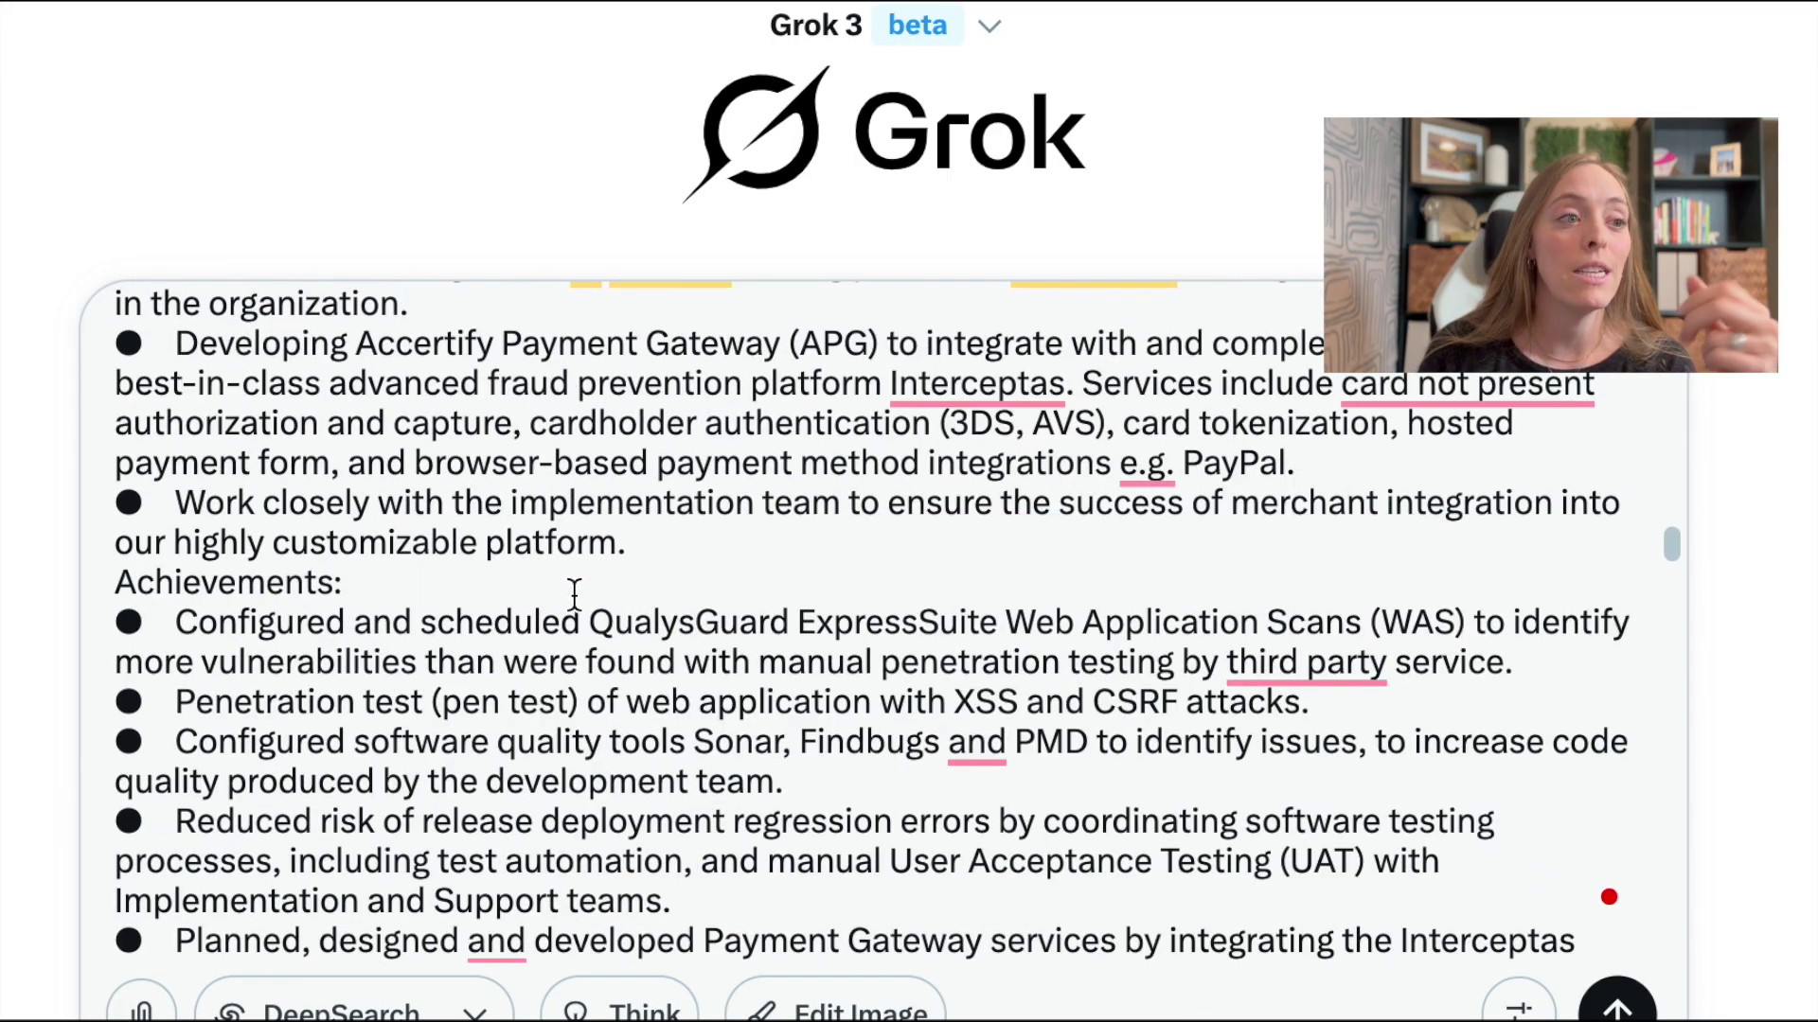
scroll(575, 595, "down", 20)
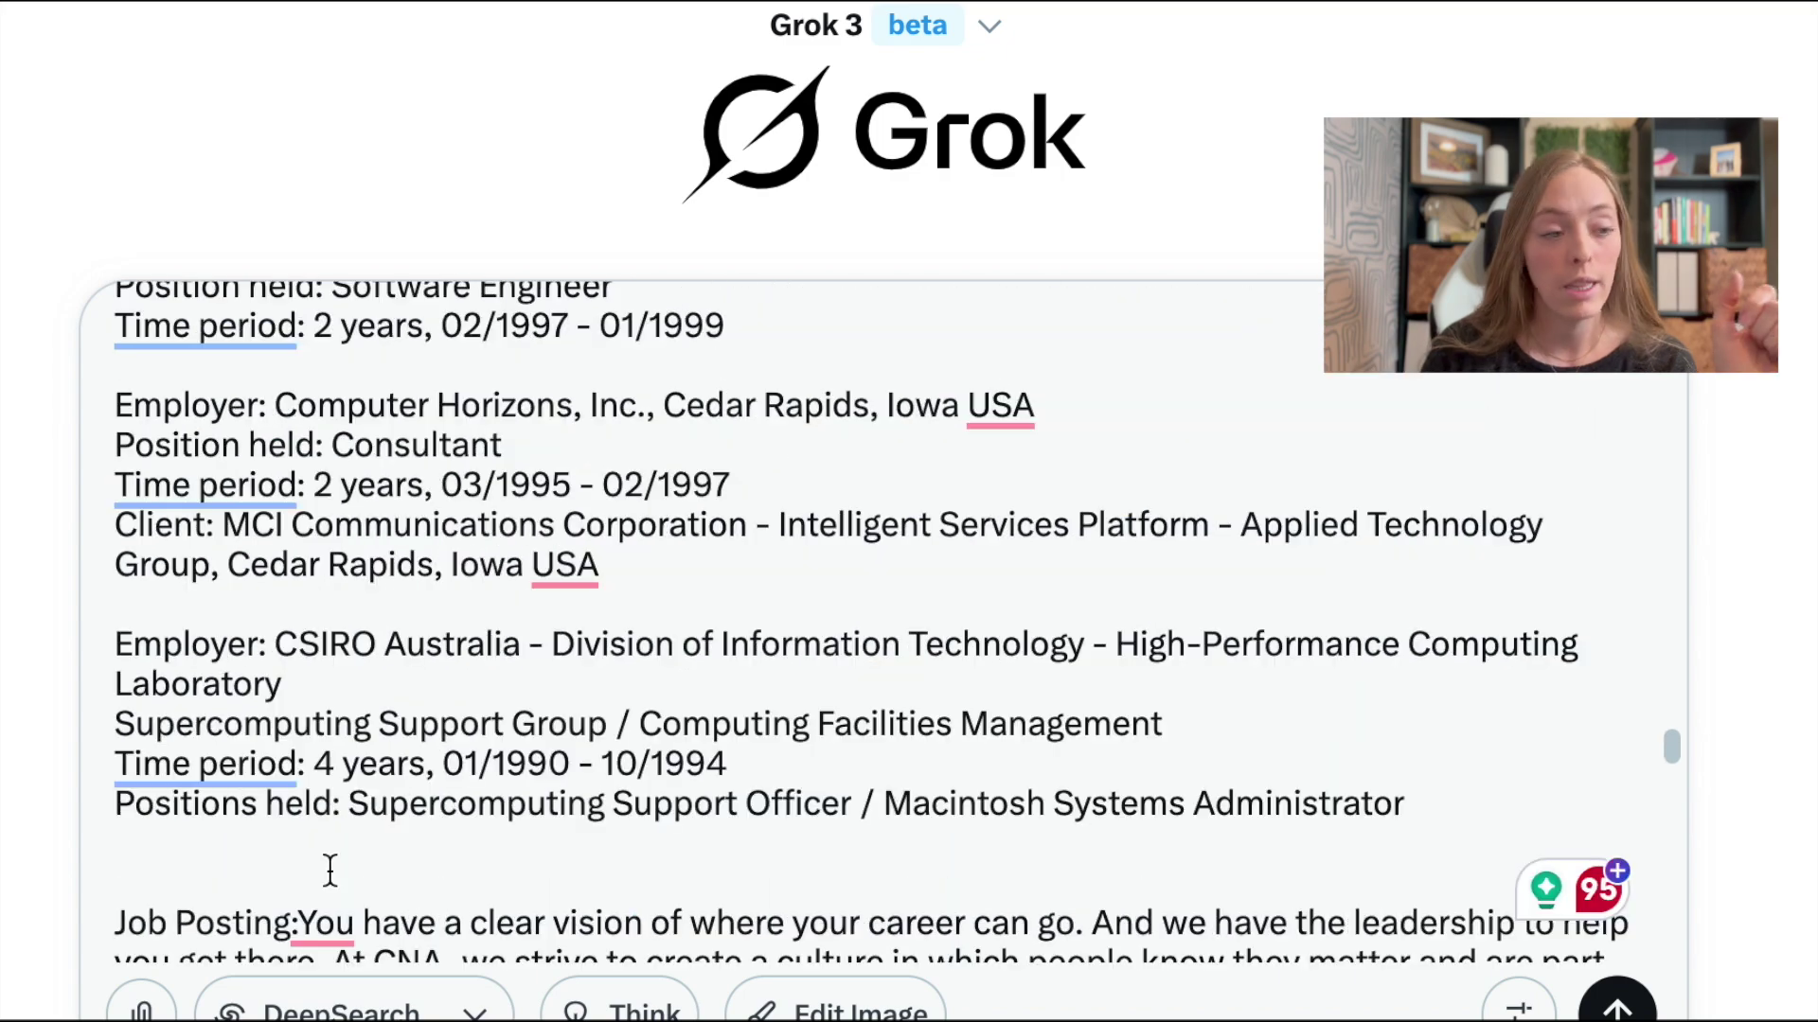
left_click(296, 923)
key("Return")
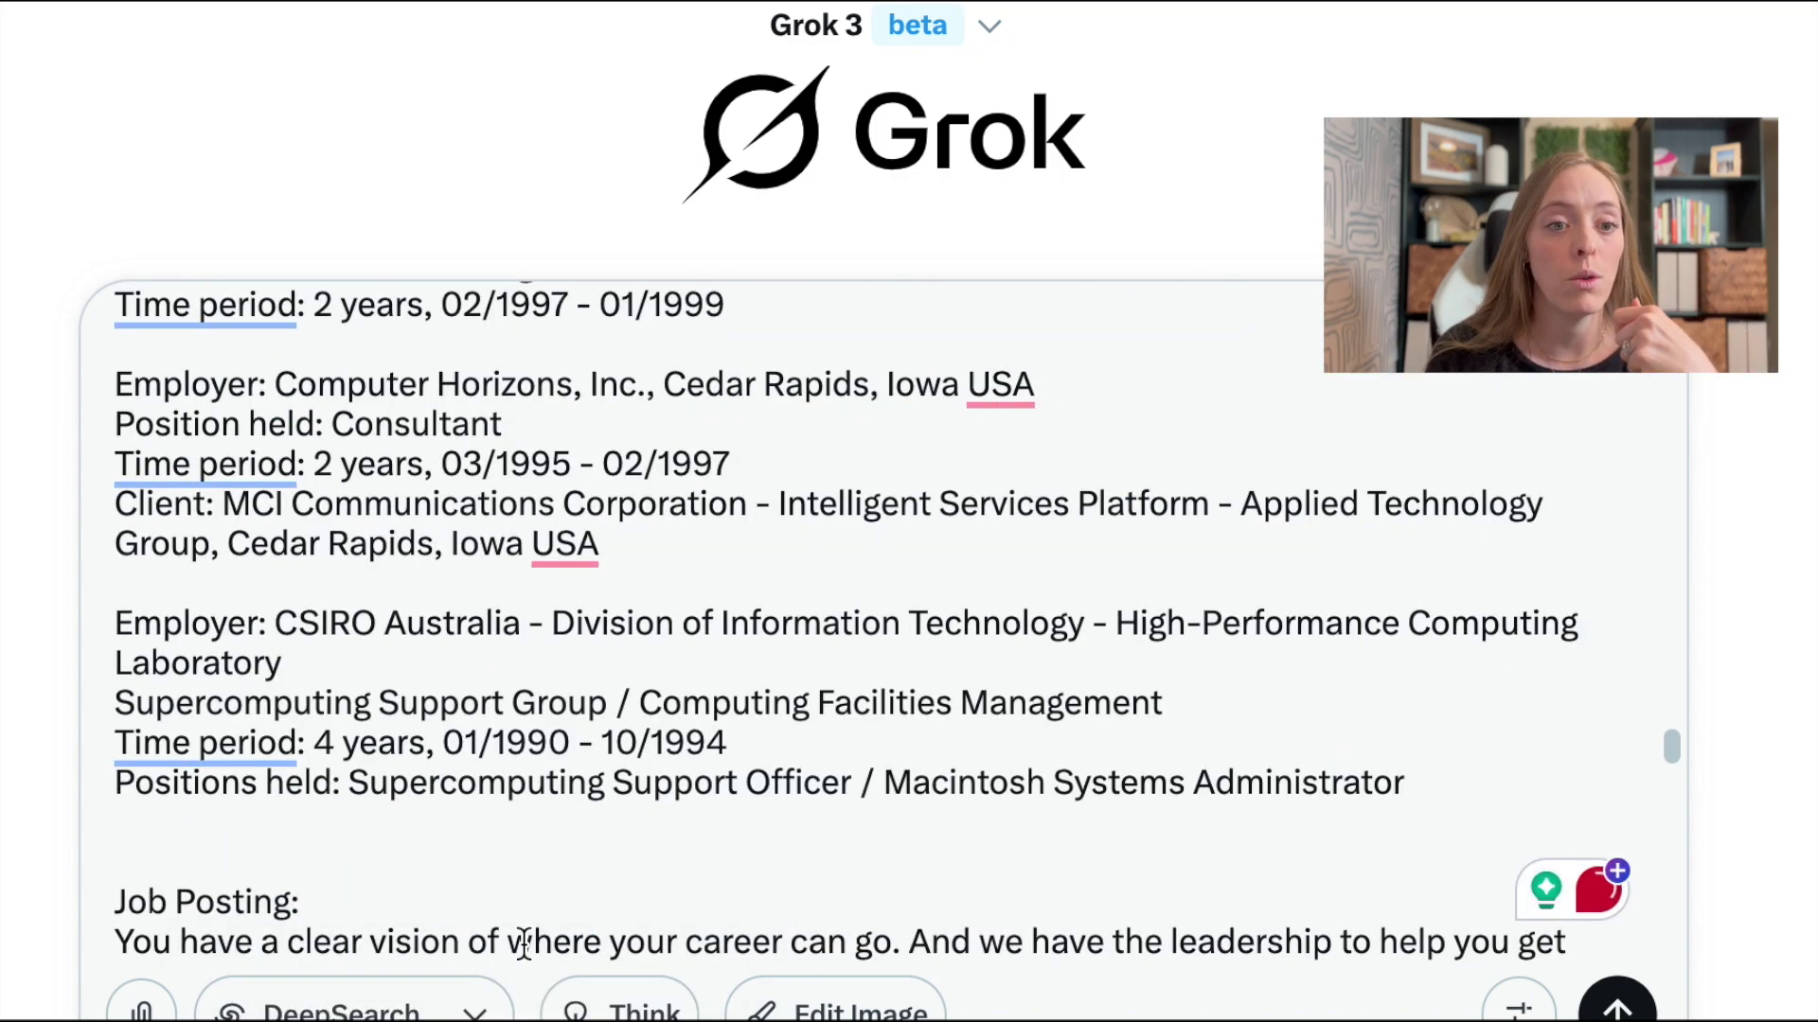
scroll(1586, 890, "down", 1)
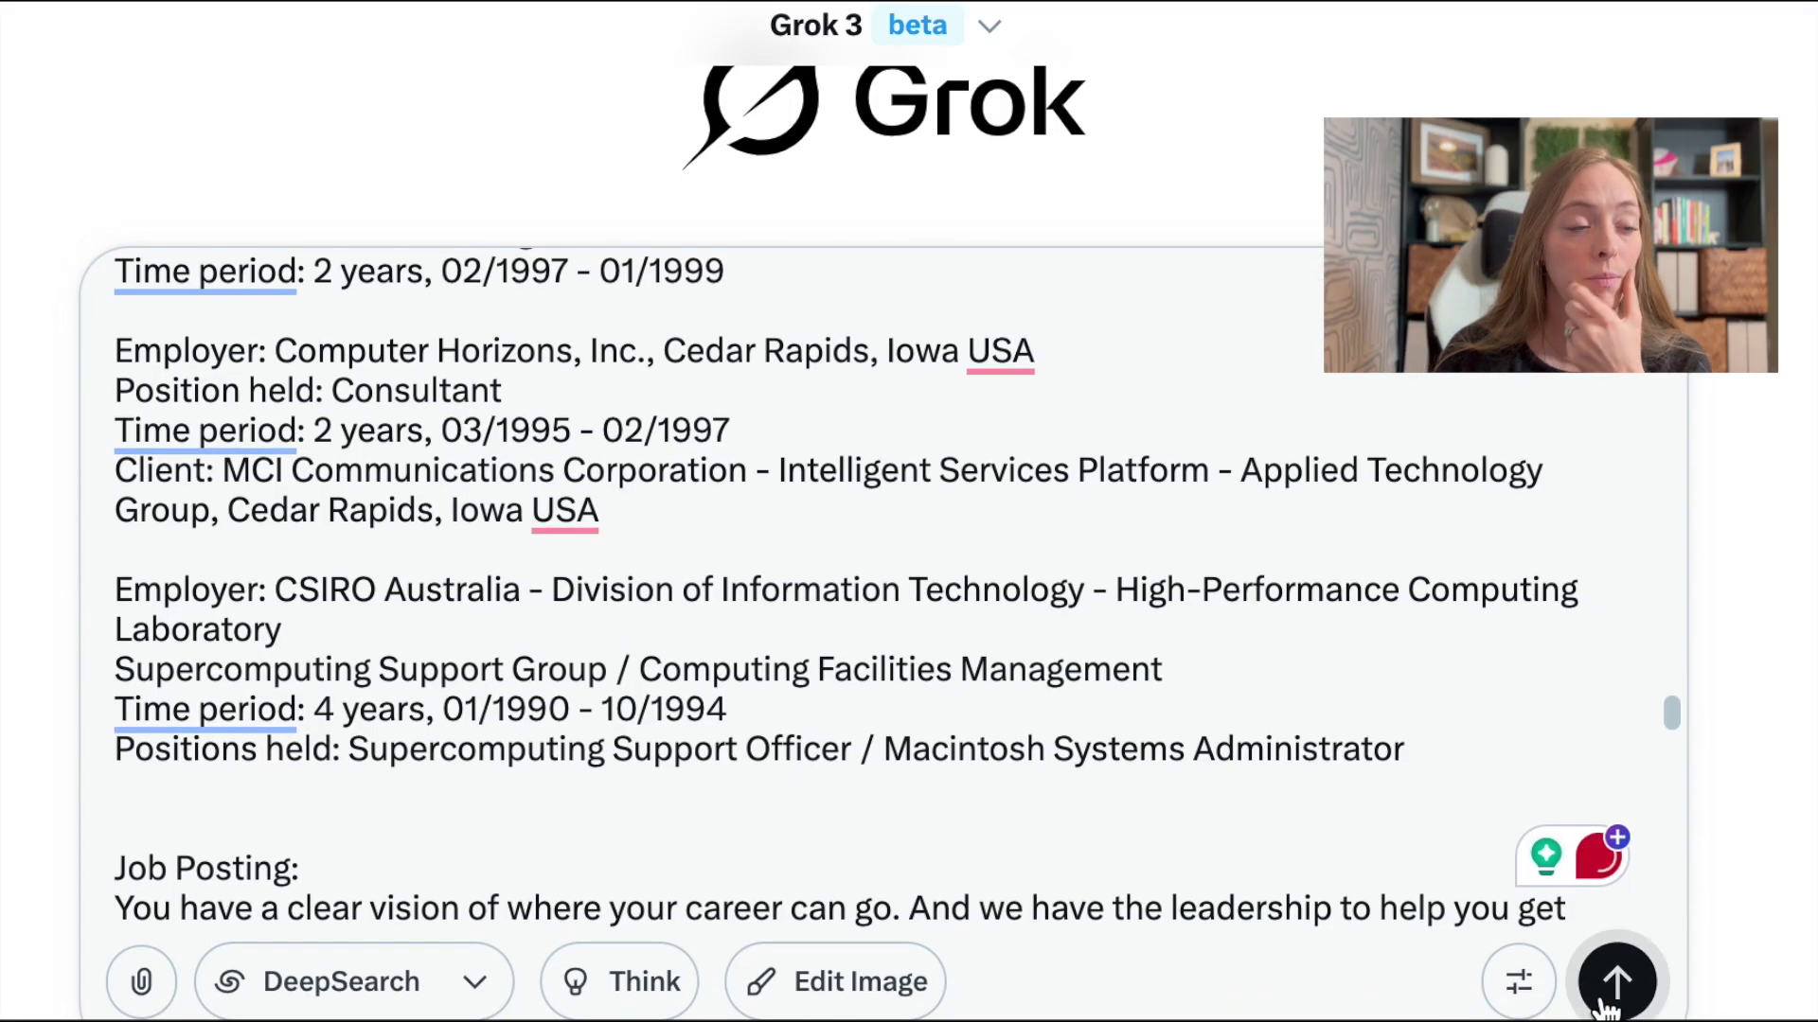
left_click(1617, 989)
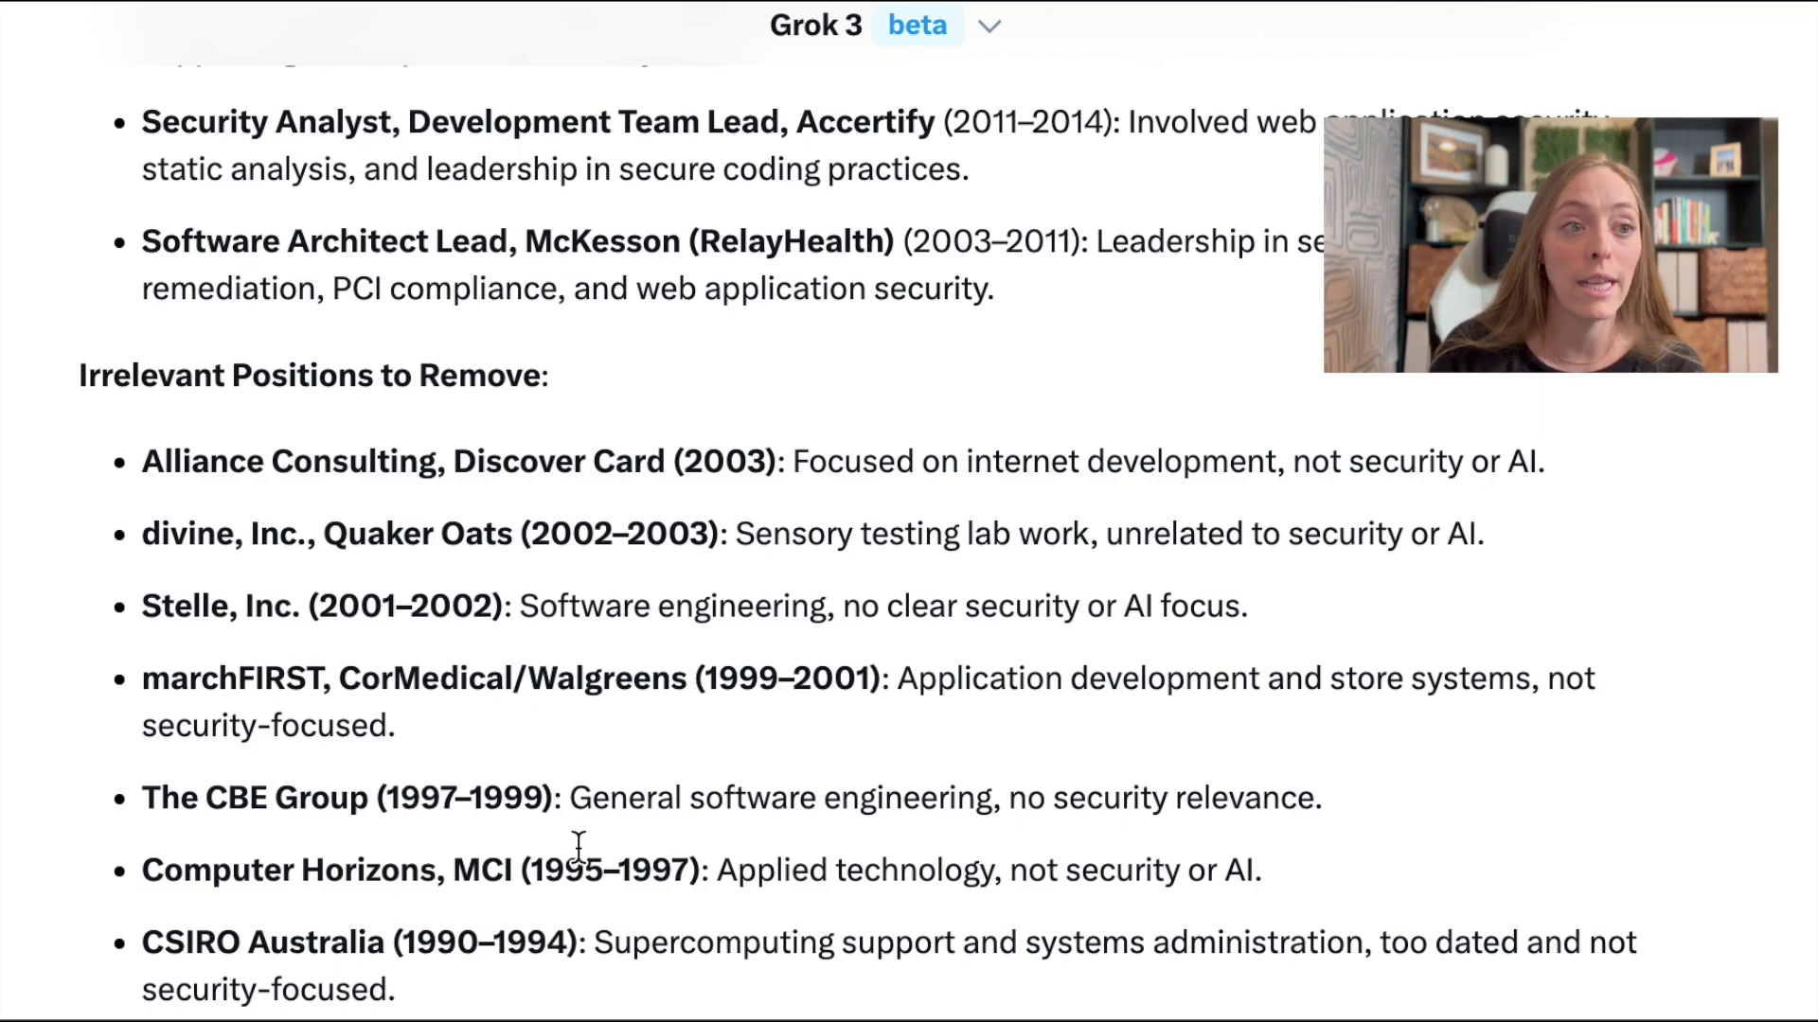
Review the reply's irrelevant positions to remove, tailored bullet points for each relevant position, and condensed resume structure
scroll(577, 848, "down", 6)
scroll(611, 845, "down", 4)
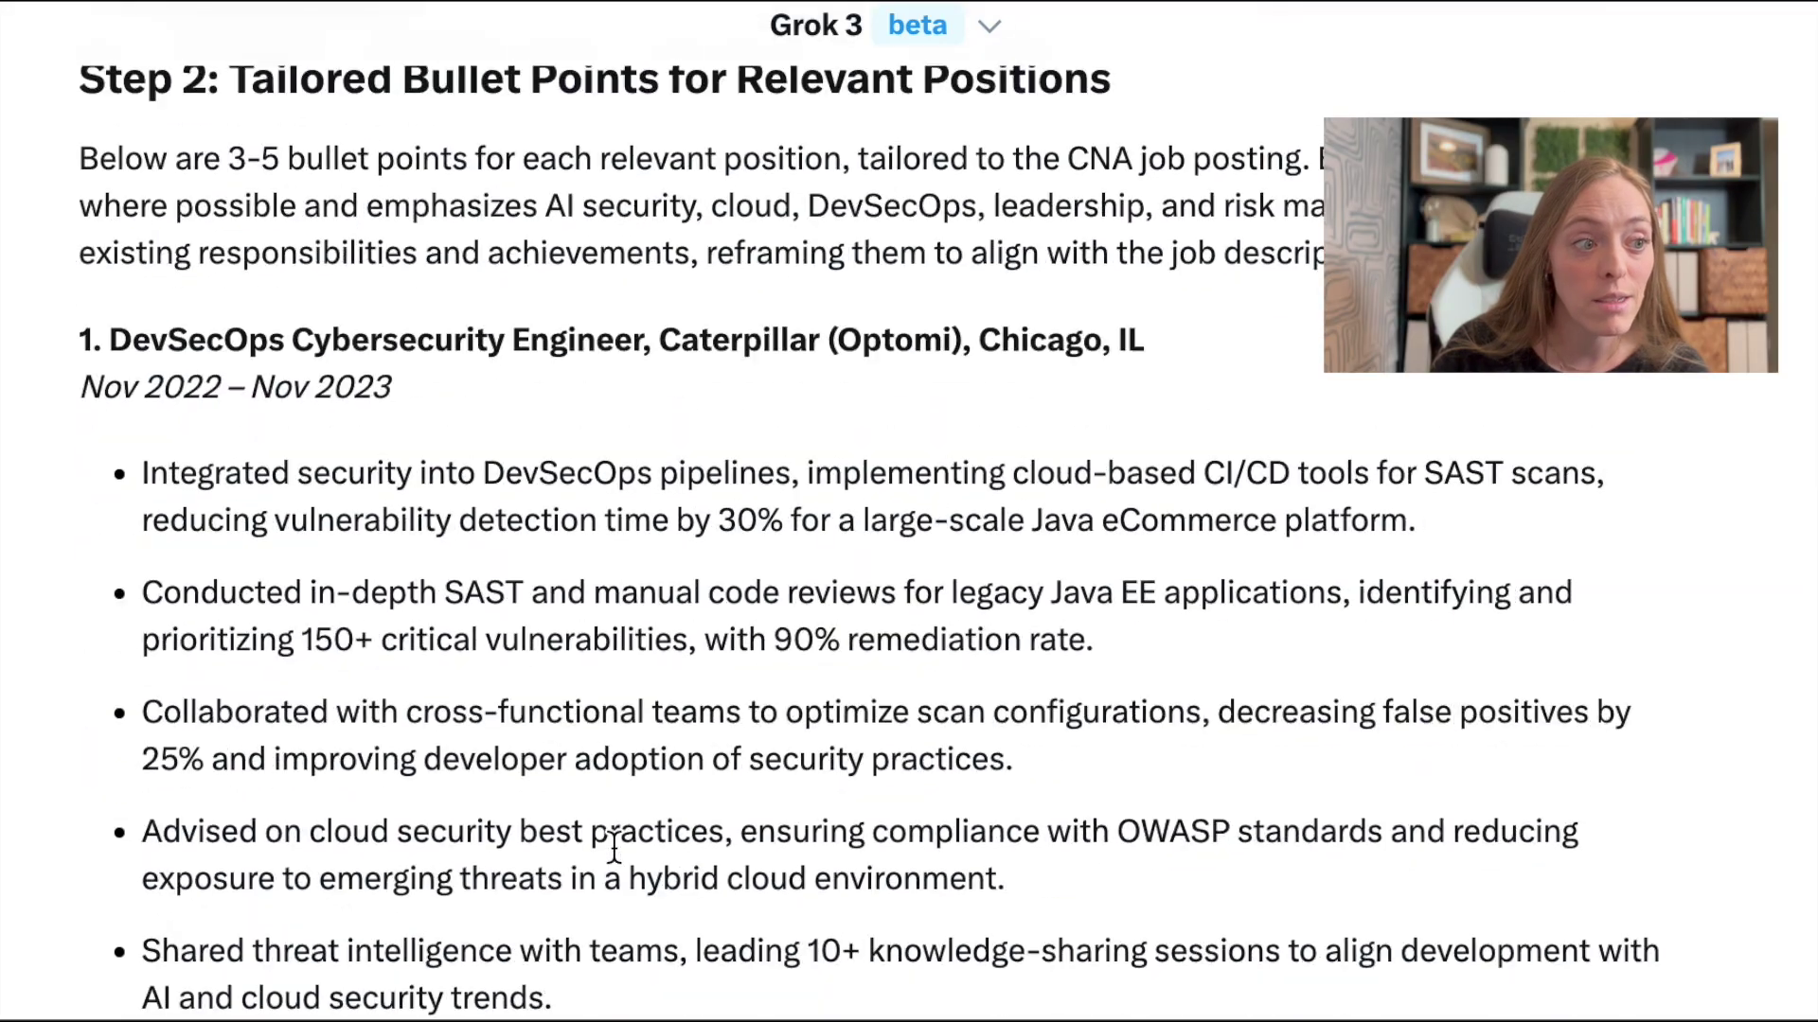
scroll(606, 848, "down", 1)
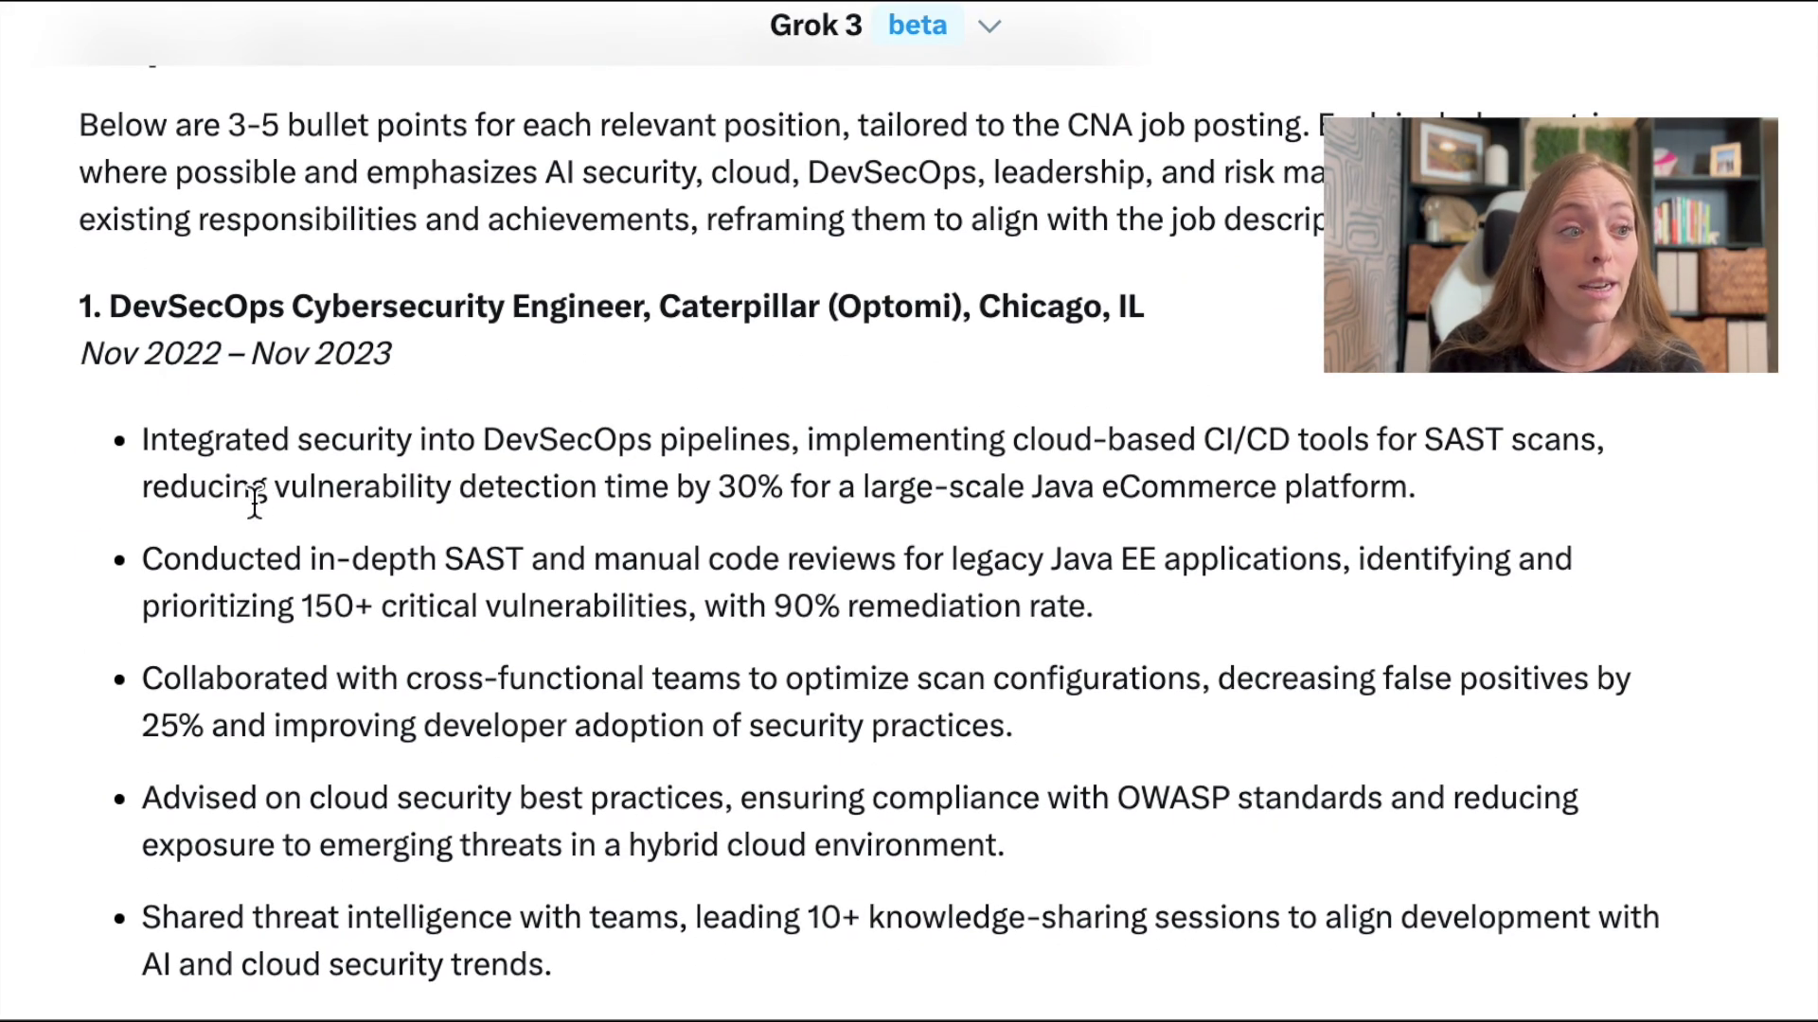
scroll(303, 900, "down", 15)
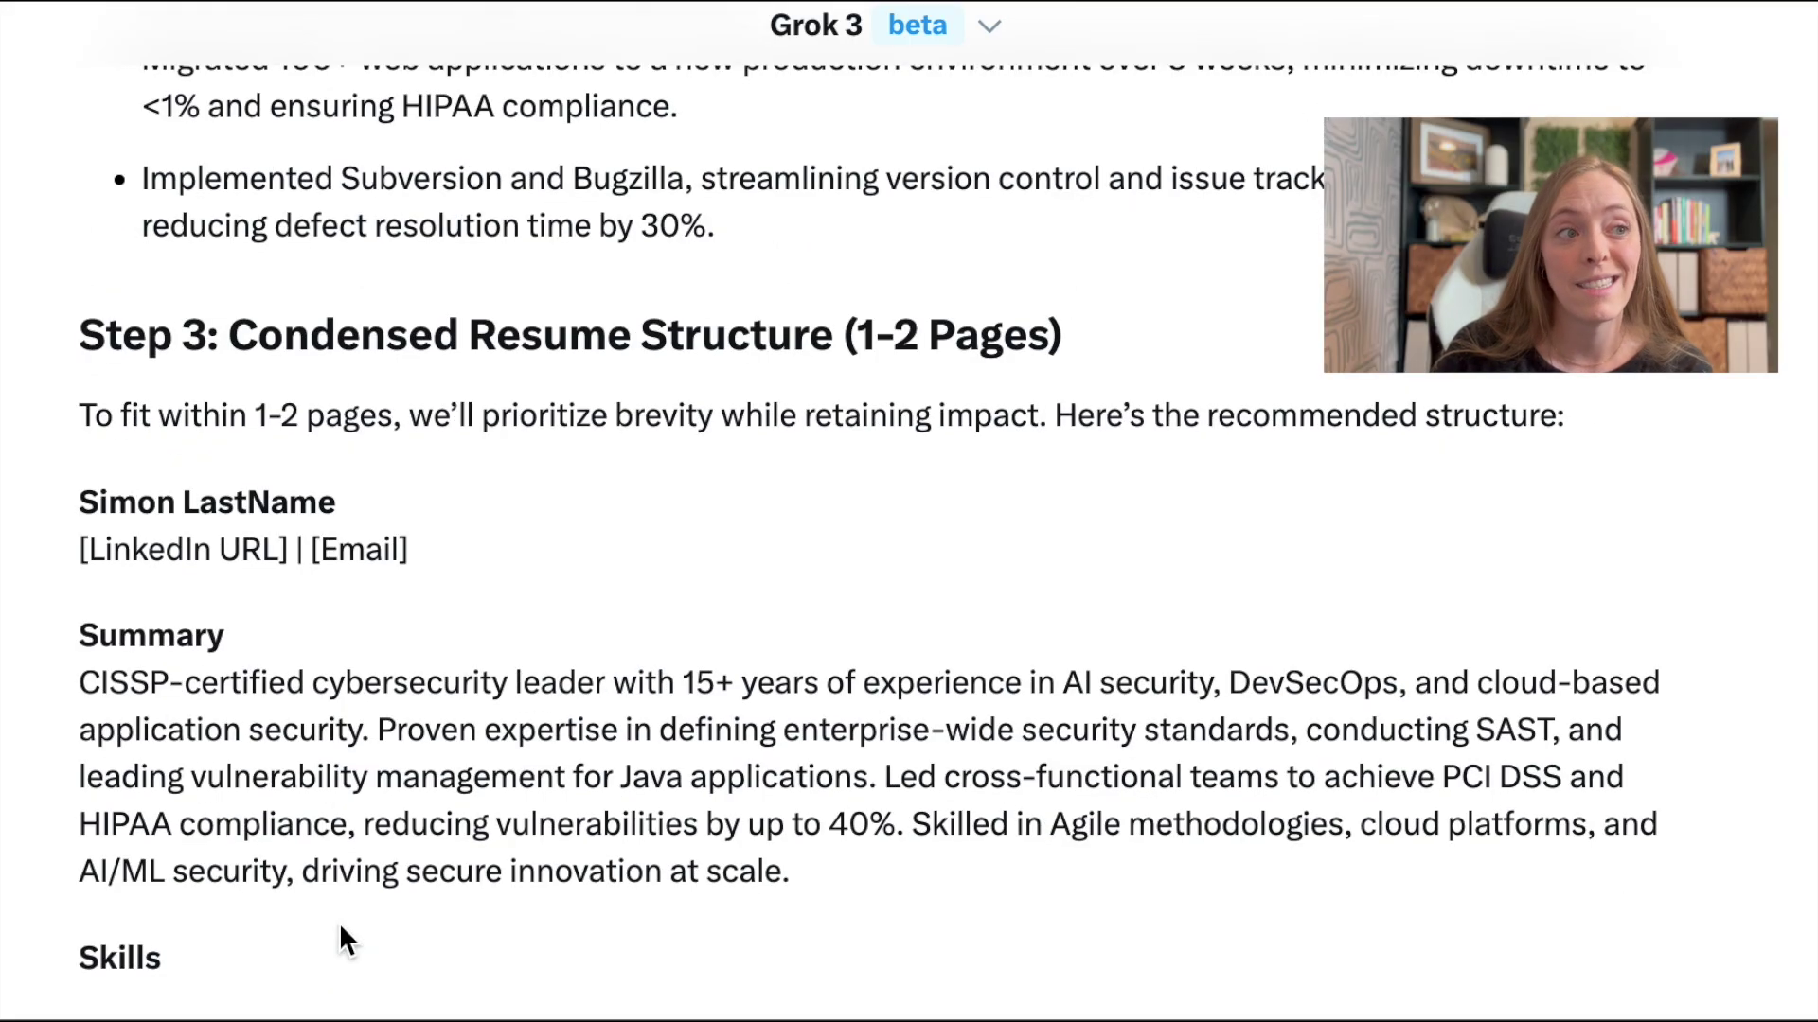
scroll(340, 930, "down", 5)
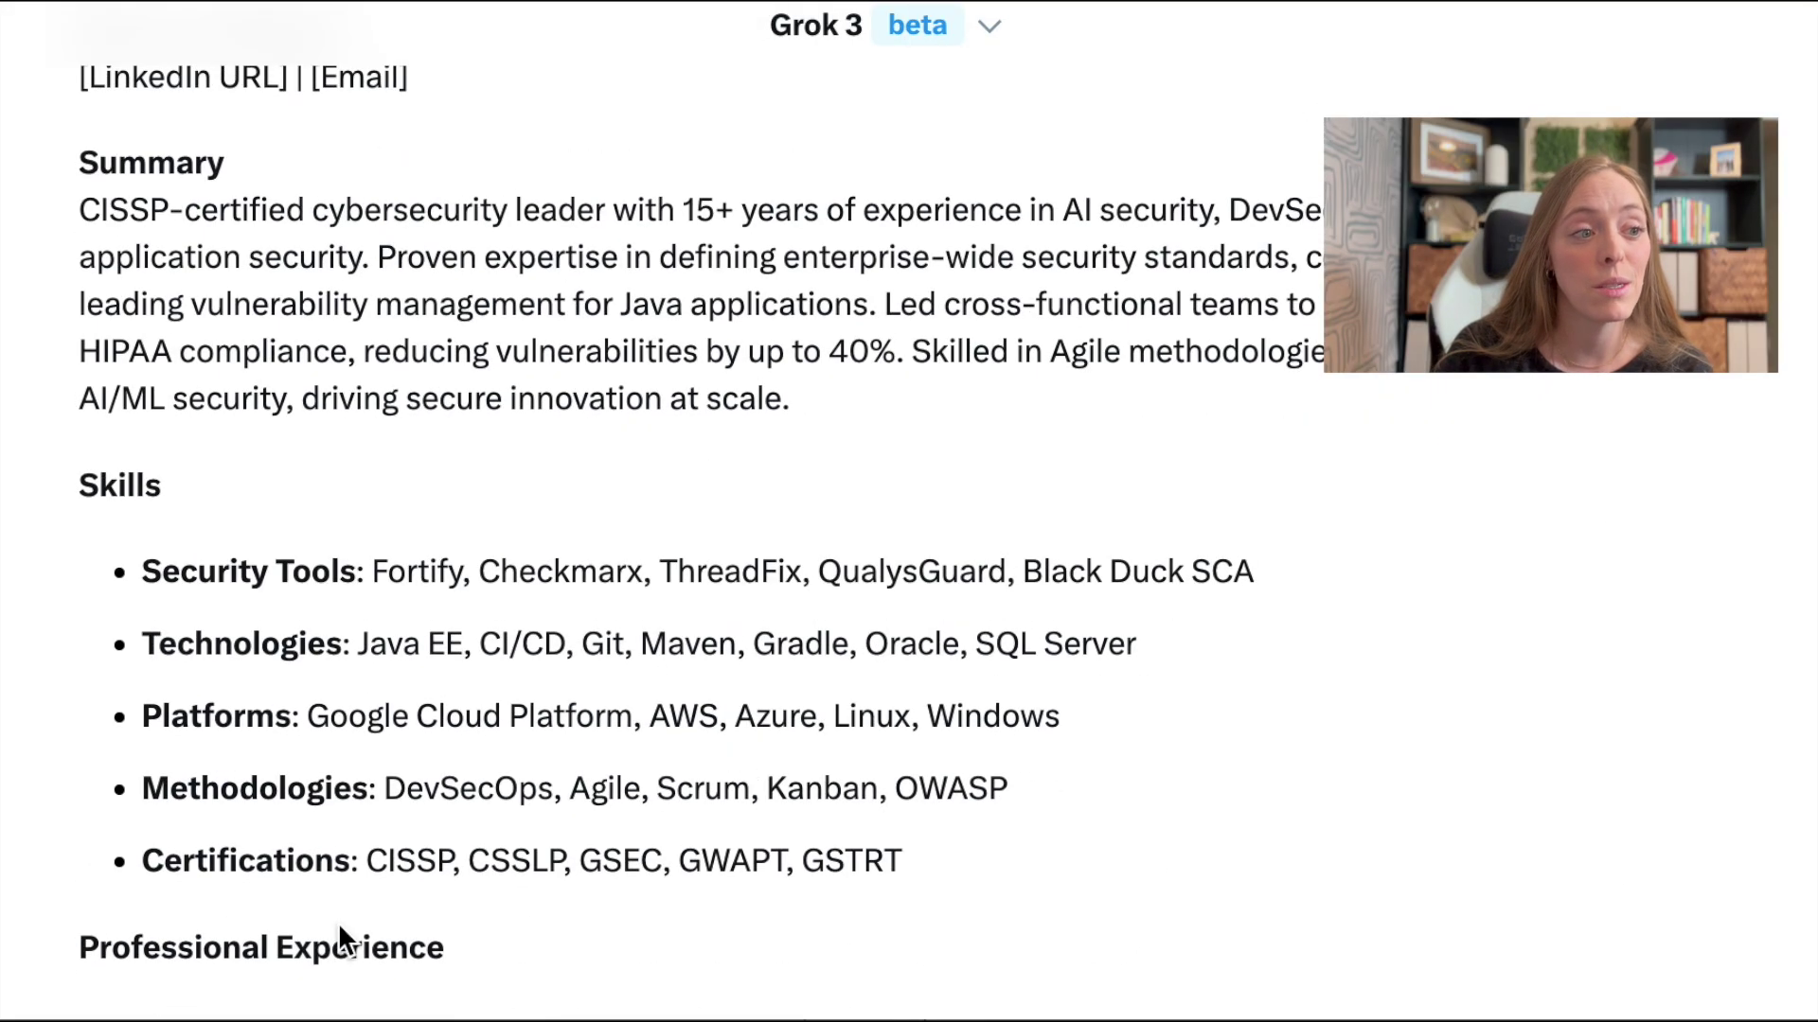
scroll(339, 929, "down", 12)
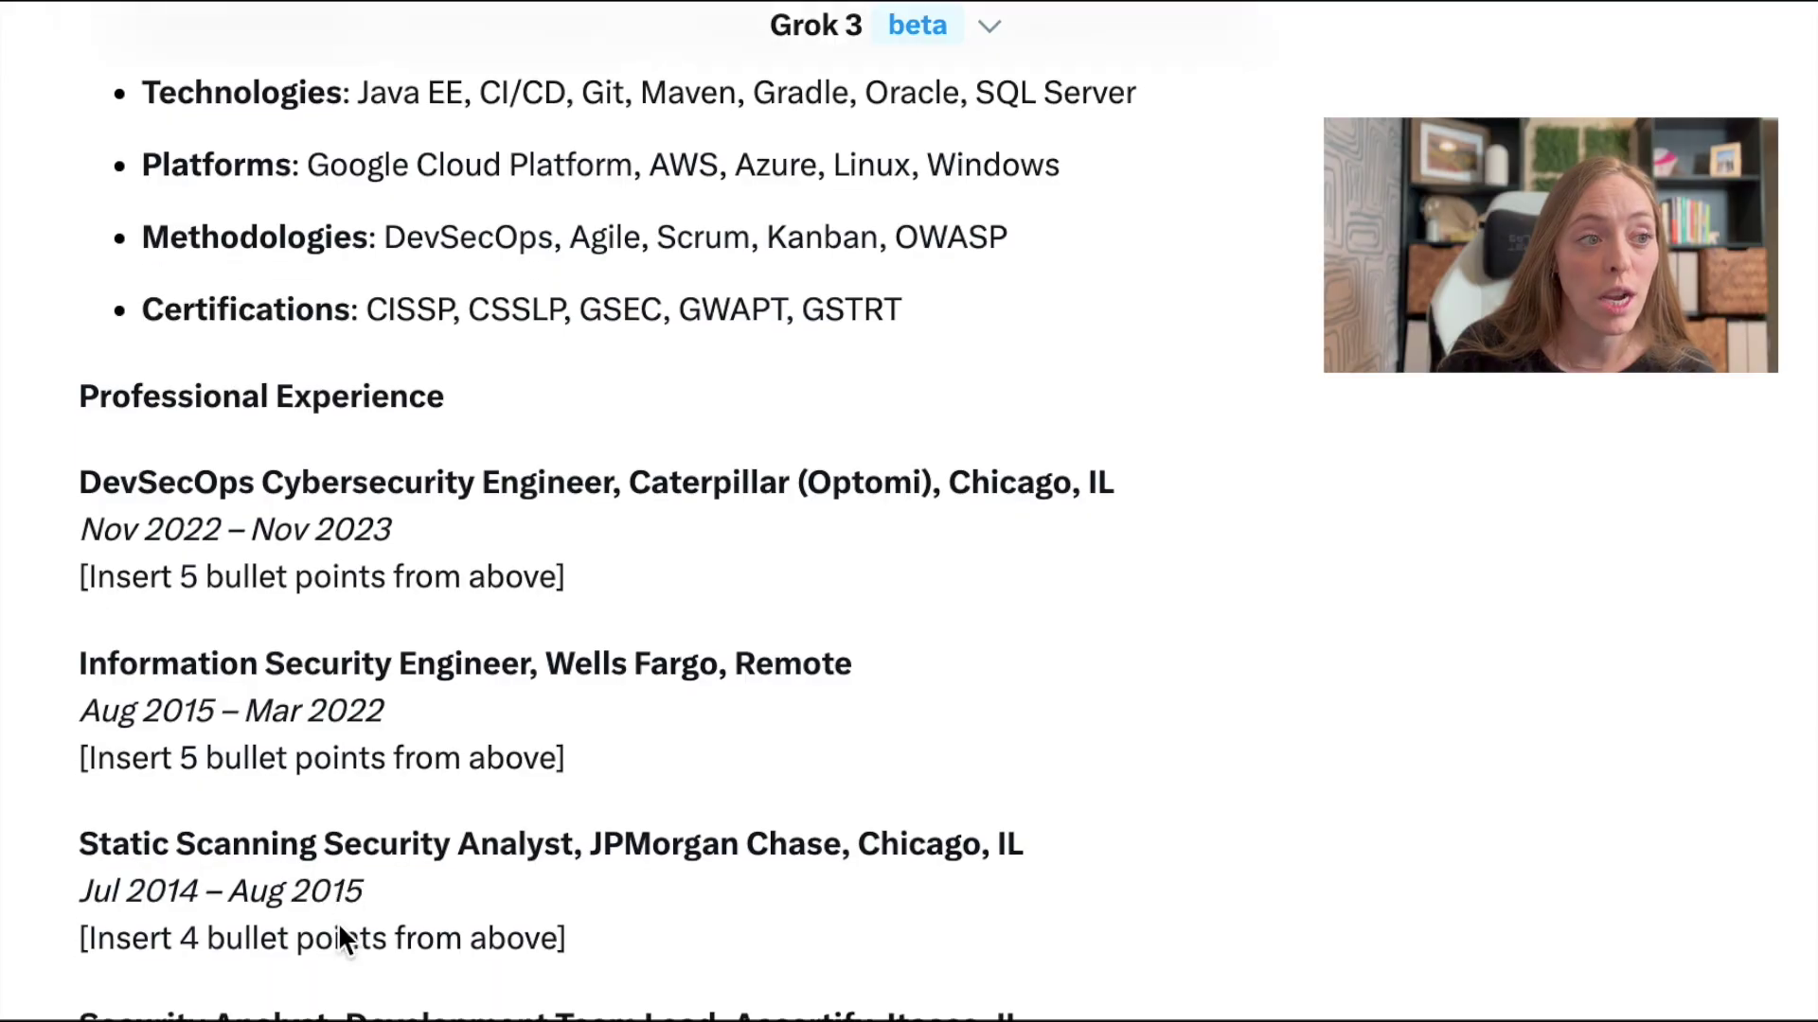
scroll(339, 935, "down", 17)
scroll(339, 935, "up", 20)
scroll(339, 928, "up", 8)
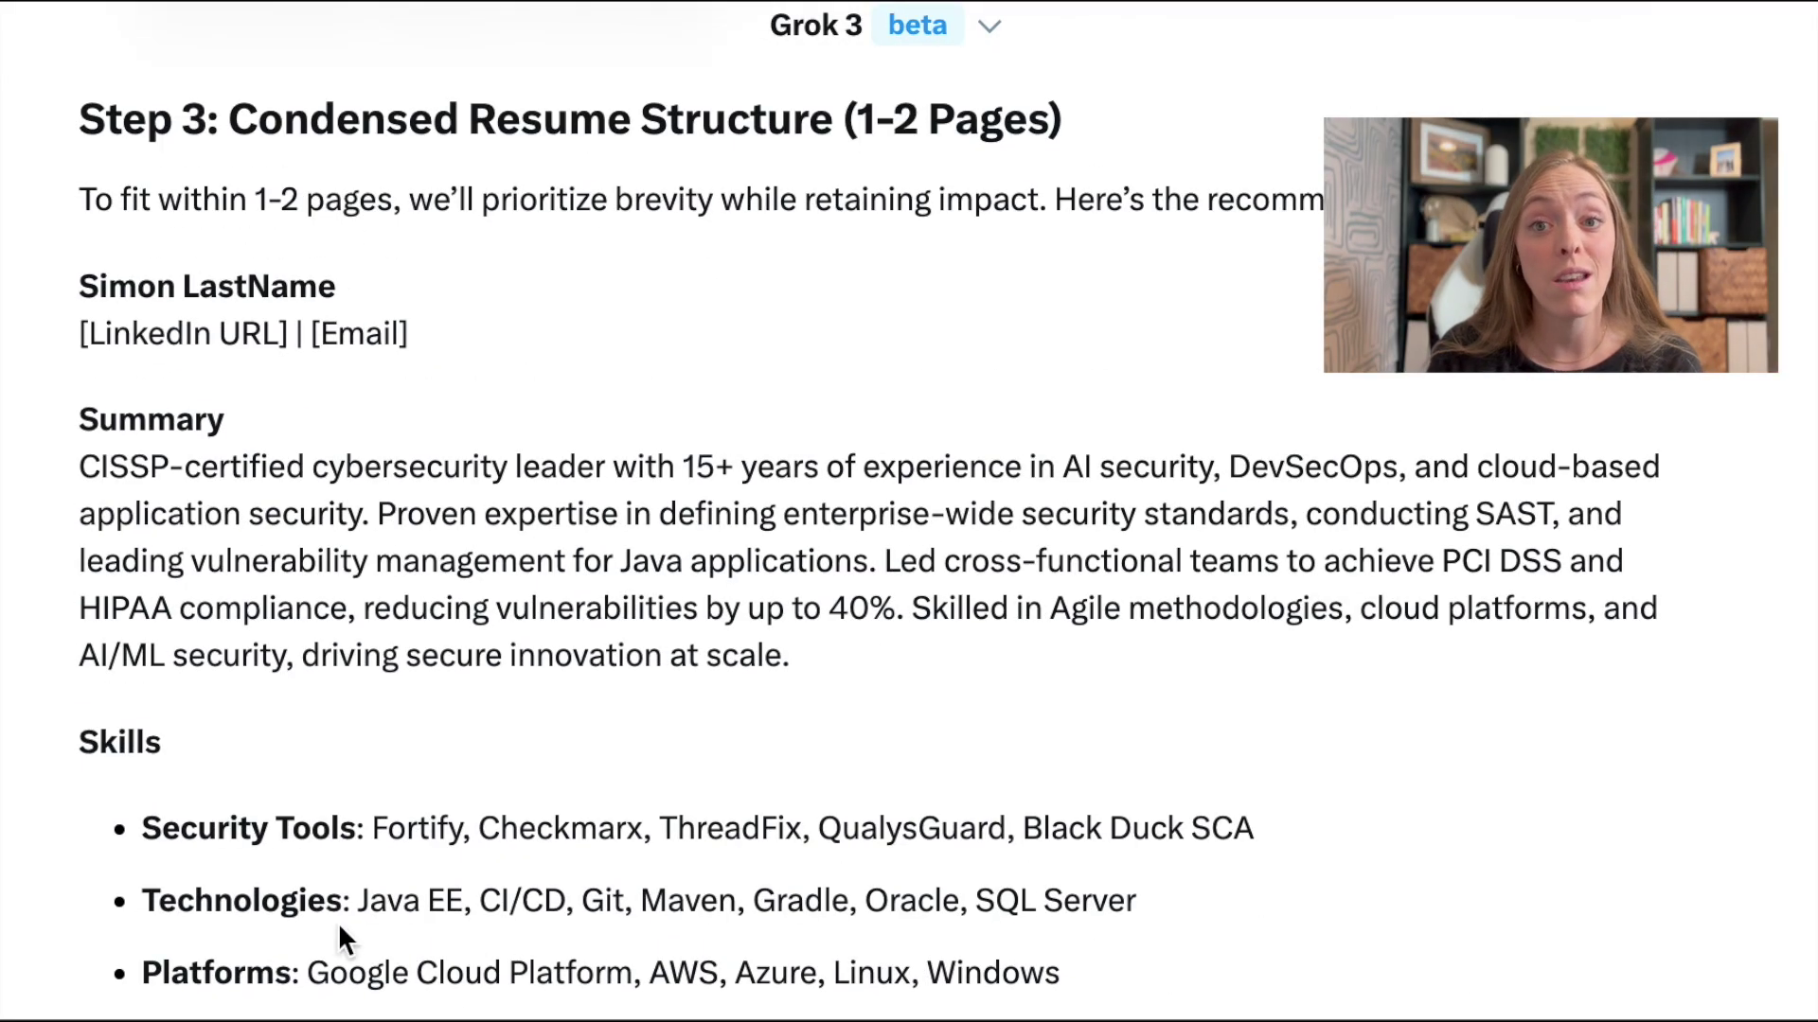
scroll(339, 926, "down", 1)
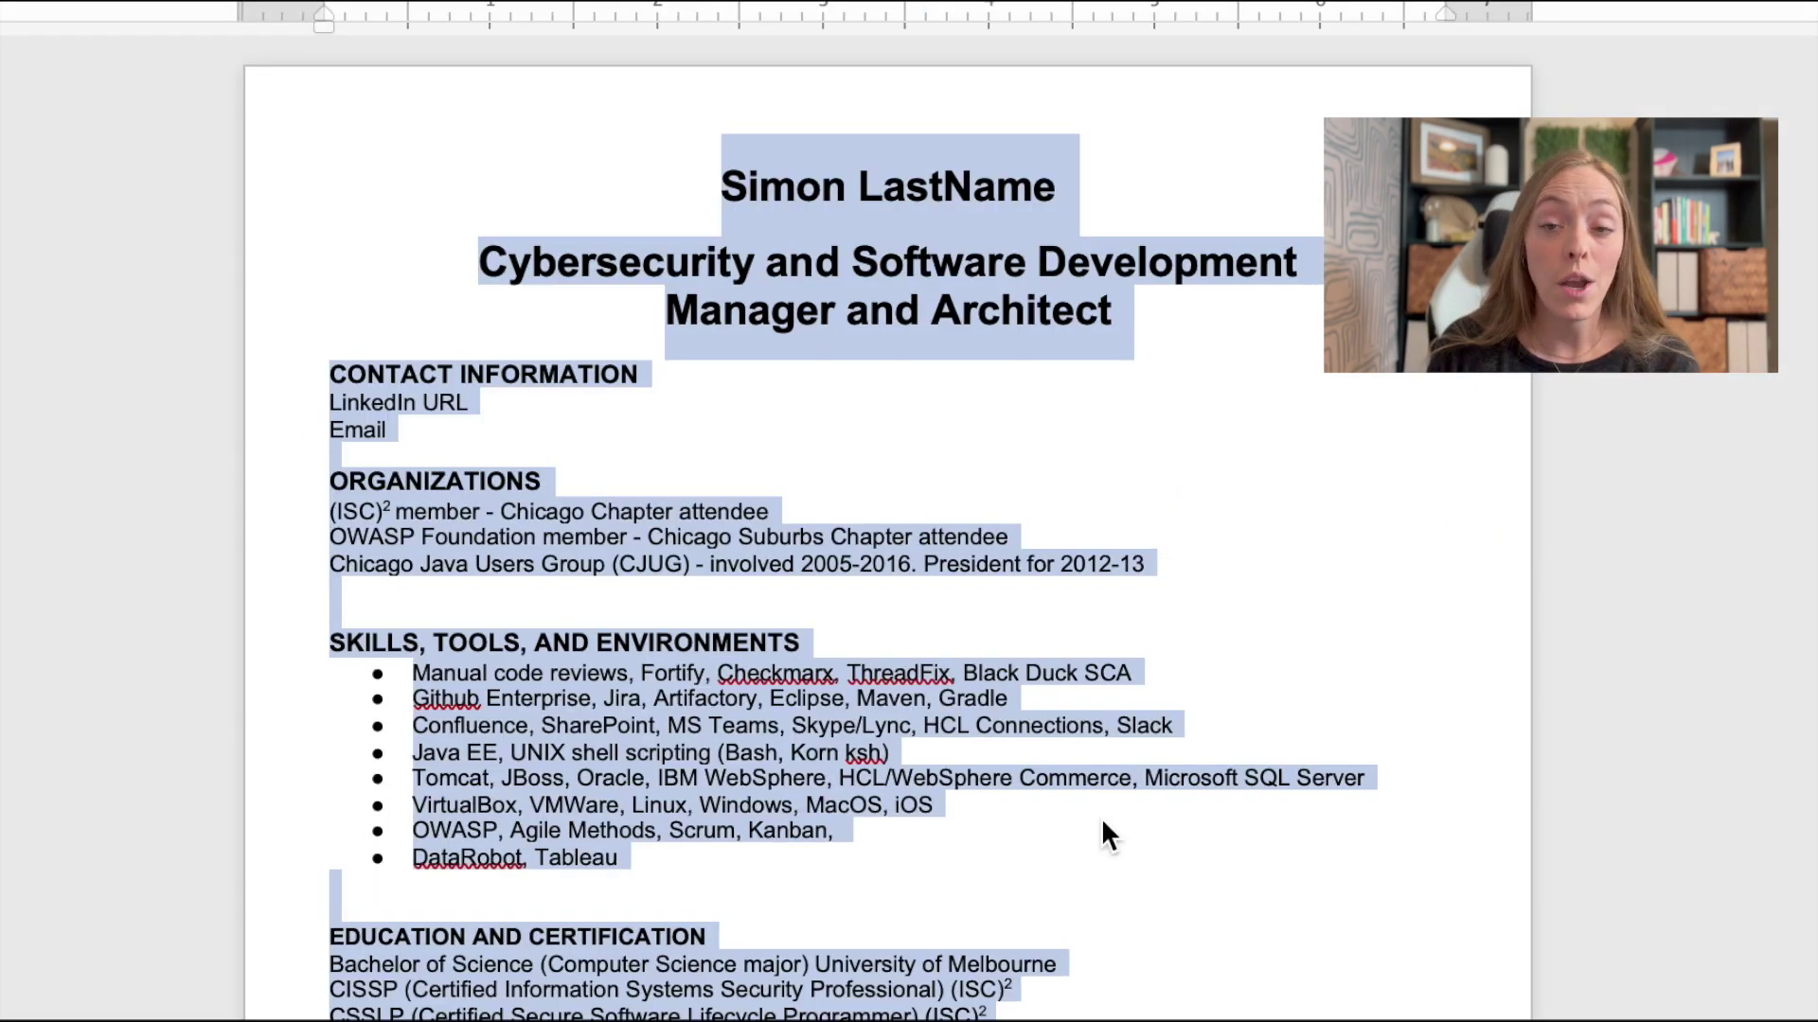
Deselect the text in the original resume in Word and review its certifications and employer entries
left_click(1099, 829)
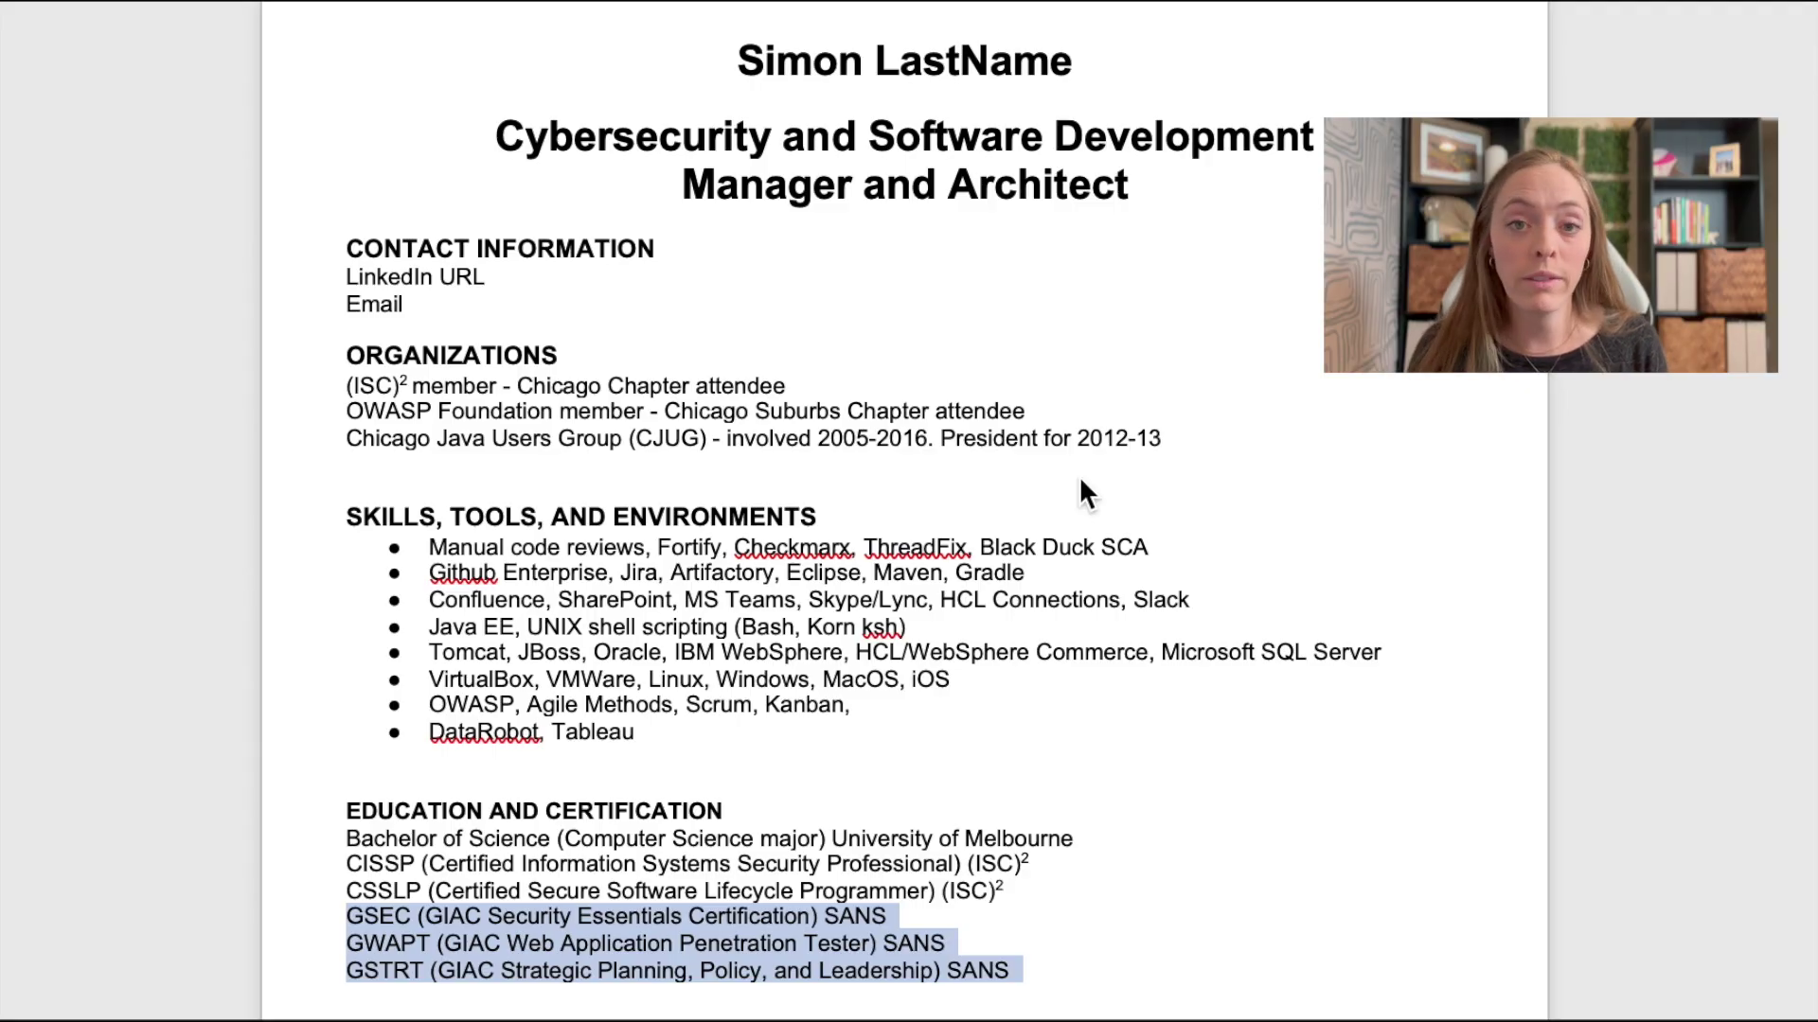
scroll(1081, 484, "down", 12)
scroll(1081, 485, "down", 12)
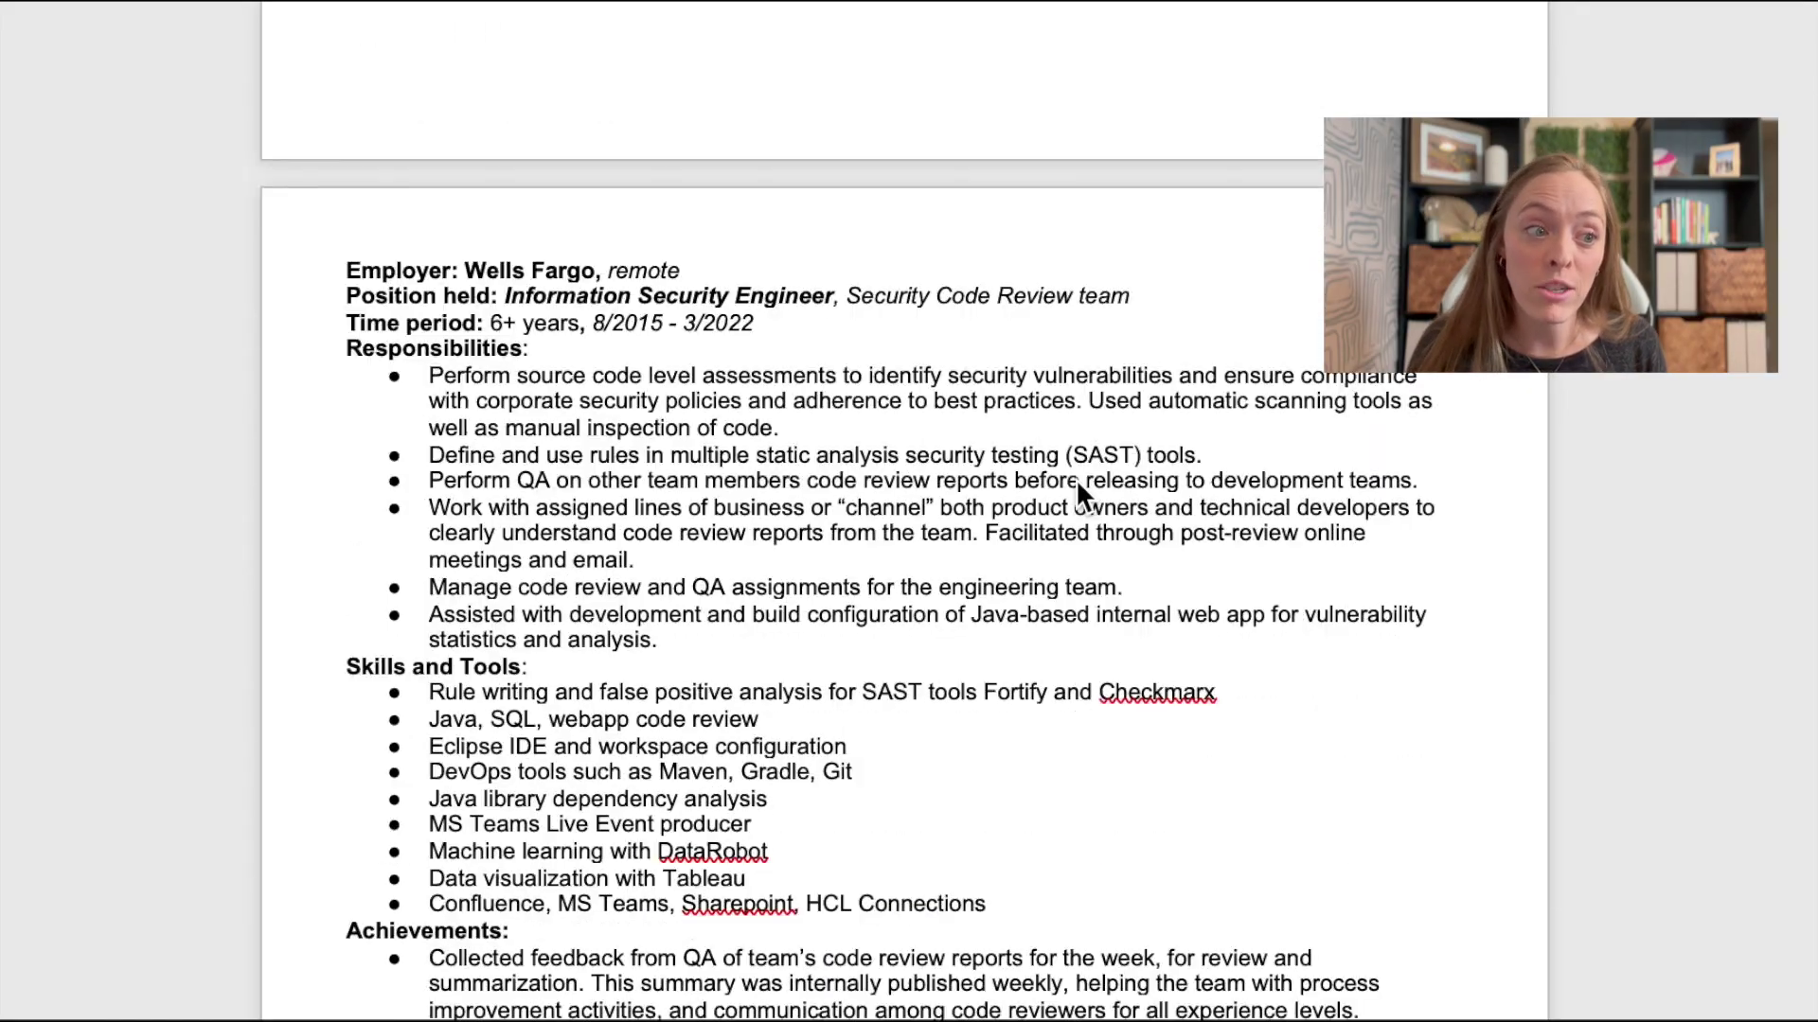
scroll(1079, 488, "down", 12)
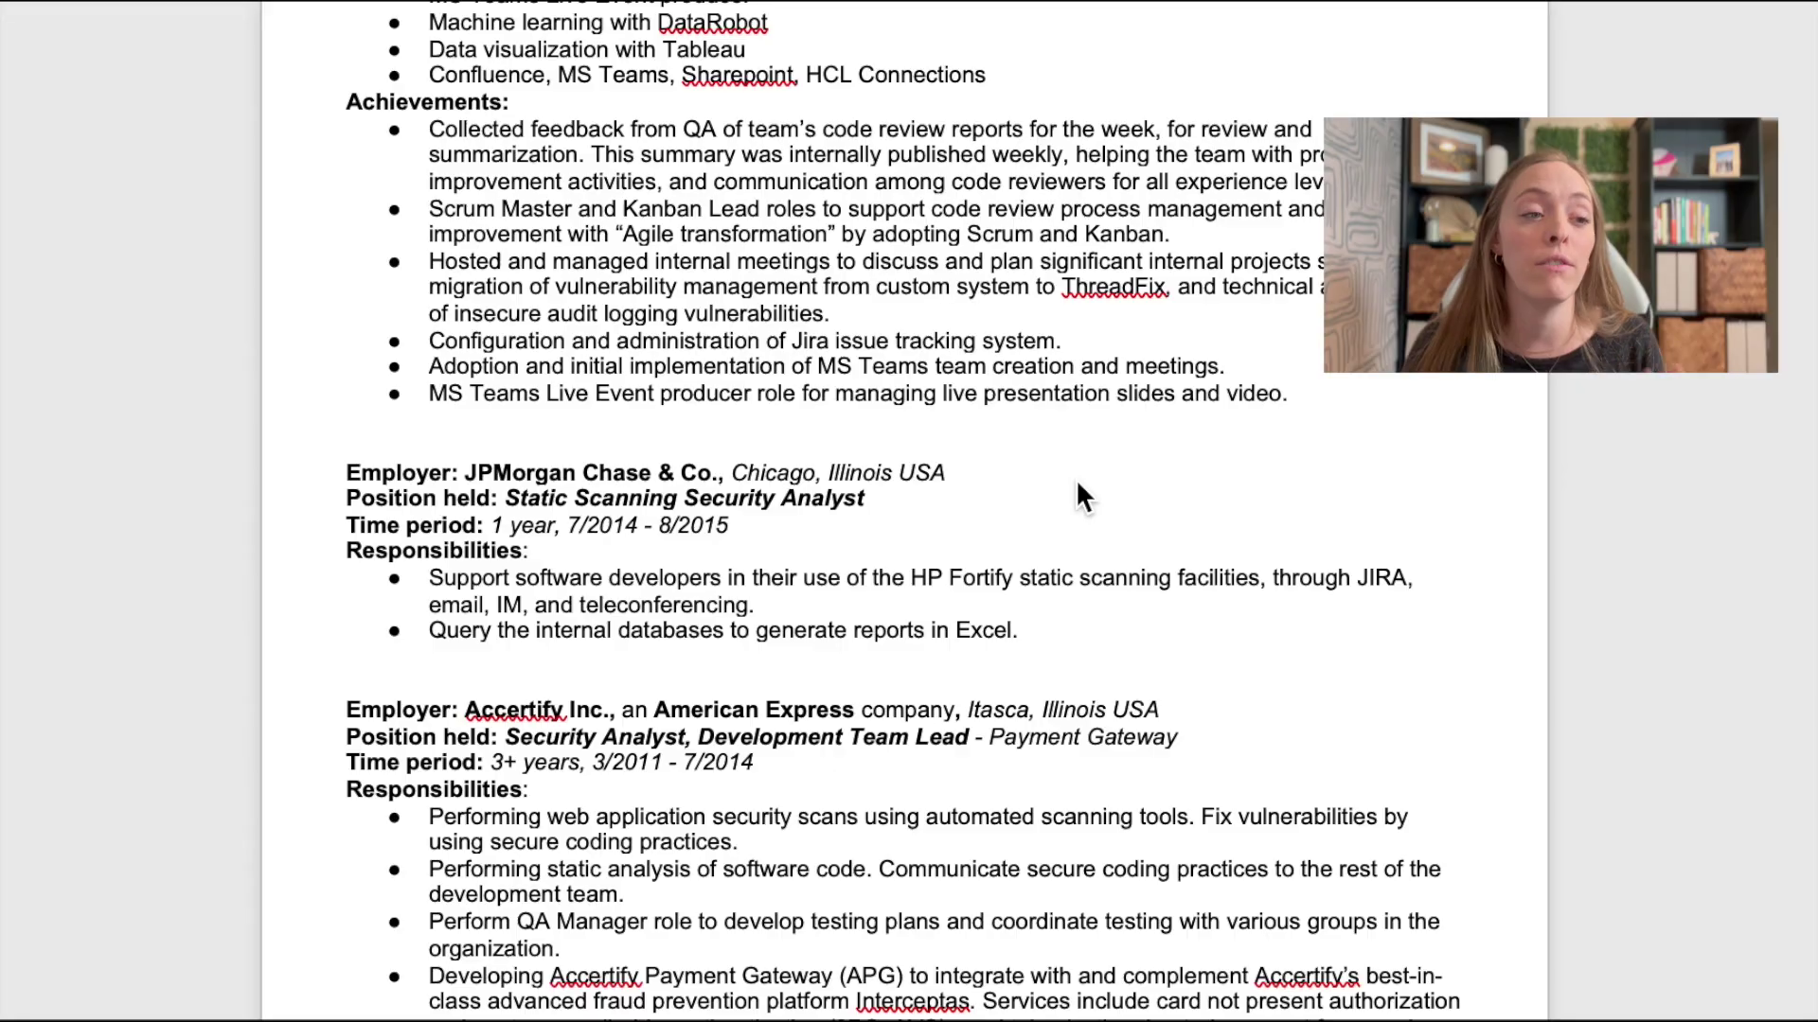
scroll(1076, 479, "up", 20)
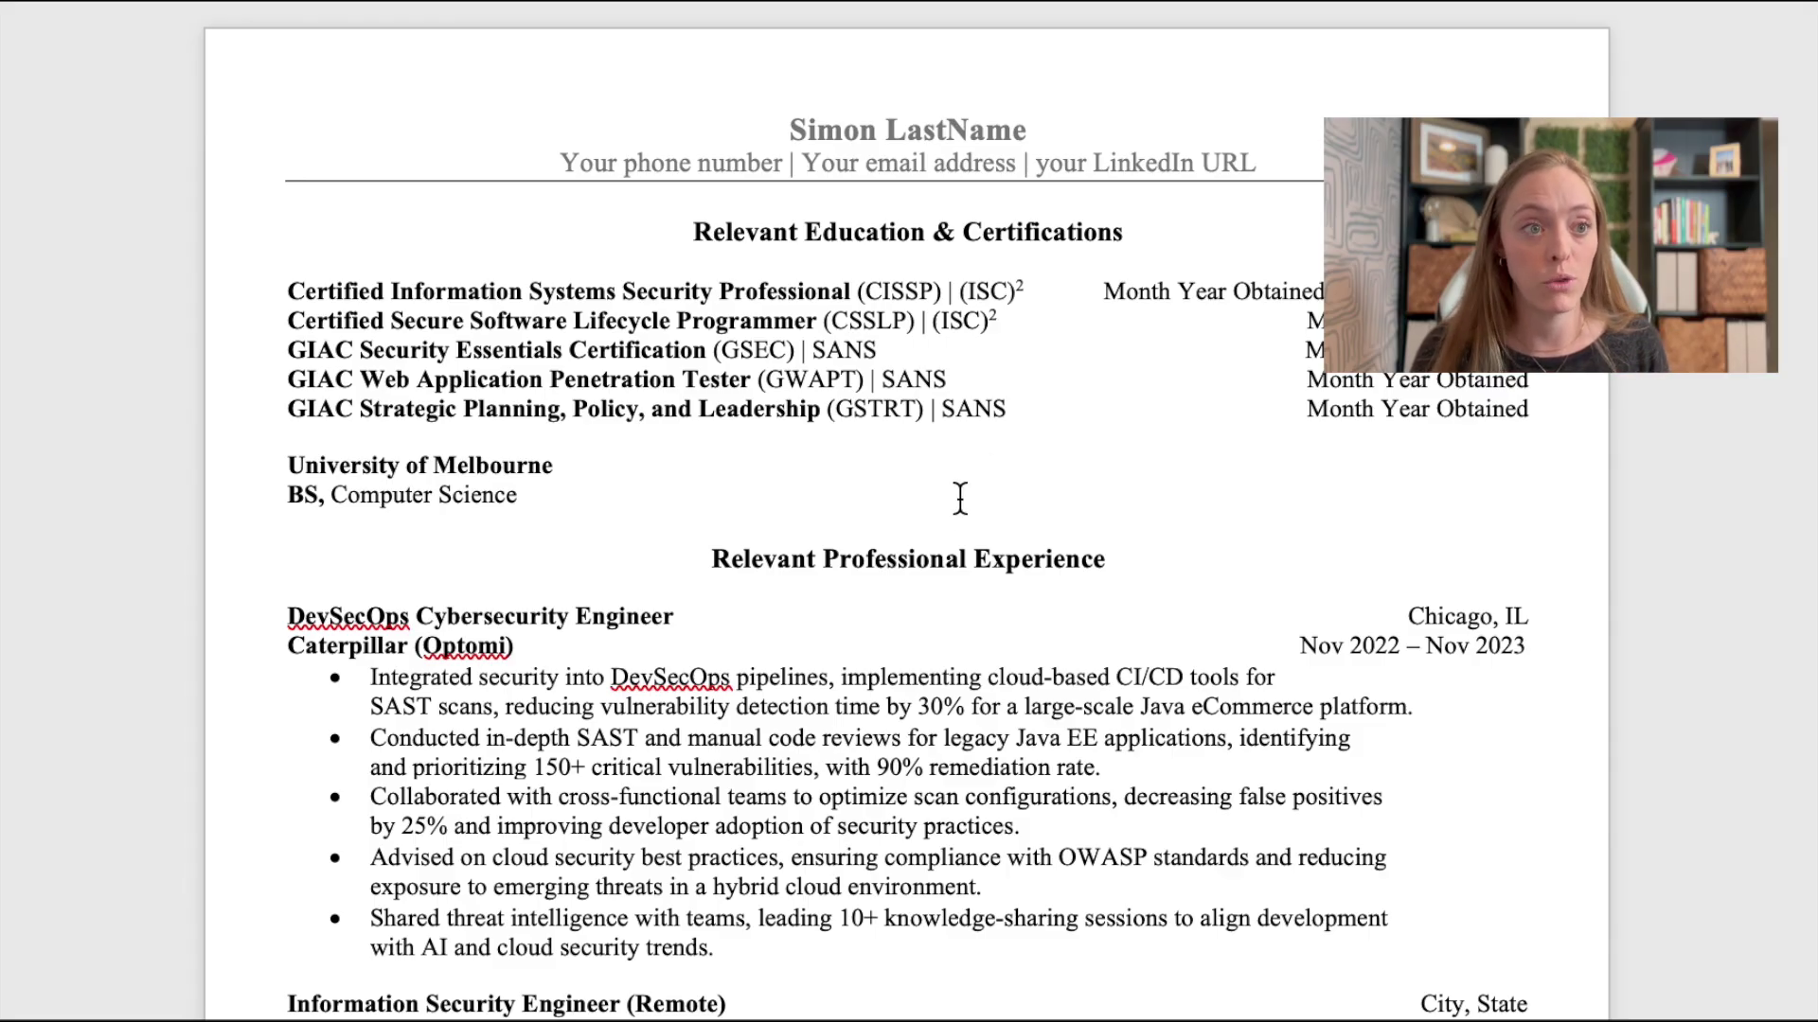
Review the tailored resume from its education and certifications through the professional experience entries to the relevant skills
scroll(960, 499, "down", 1)
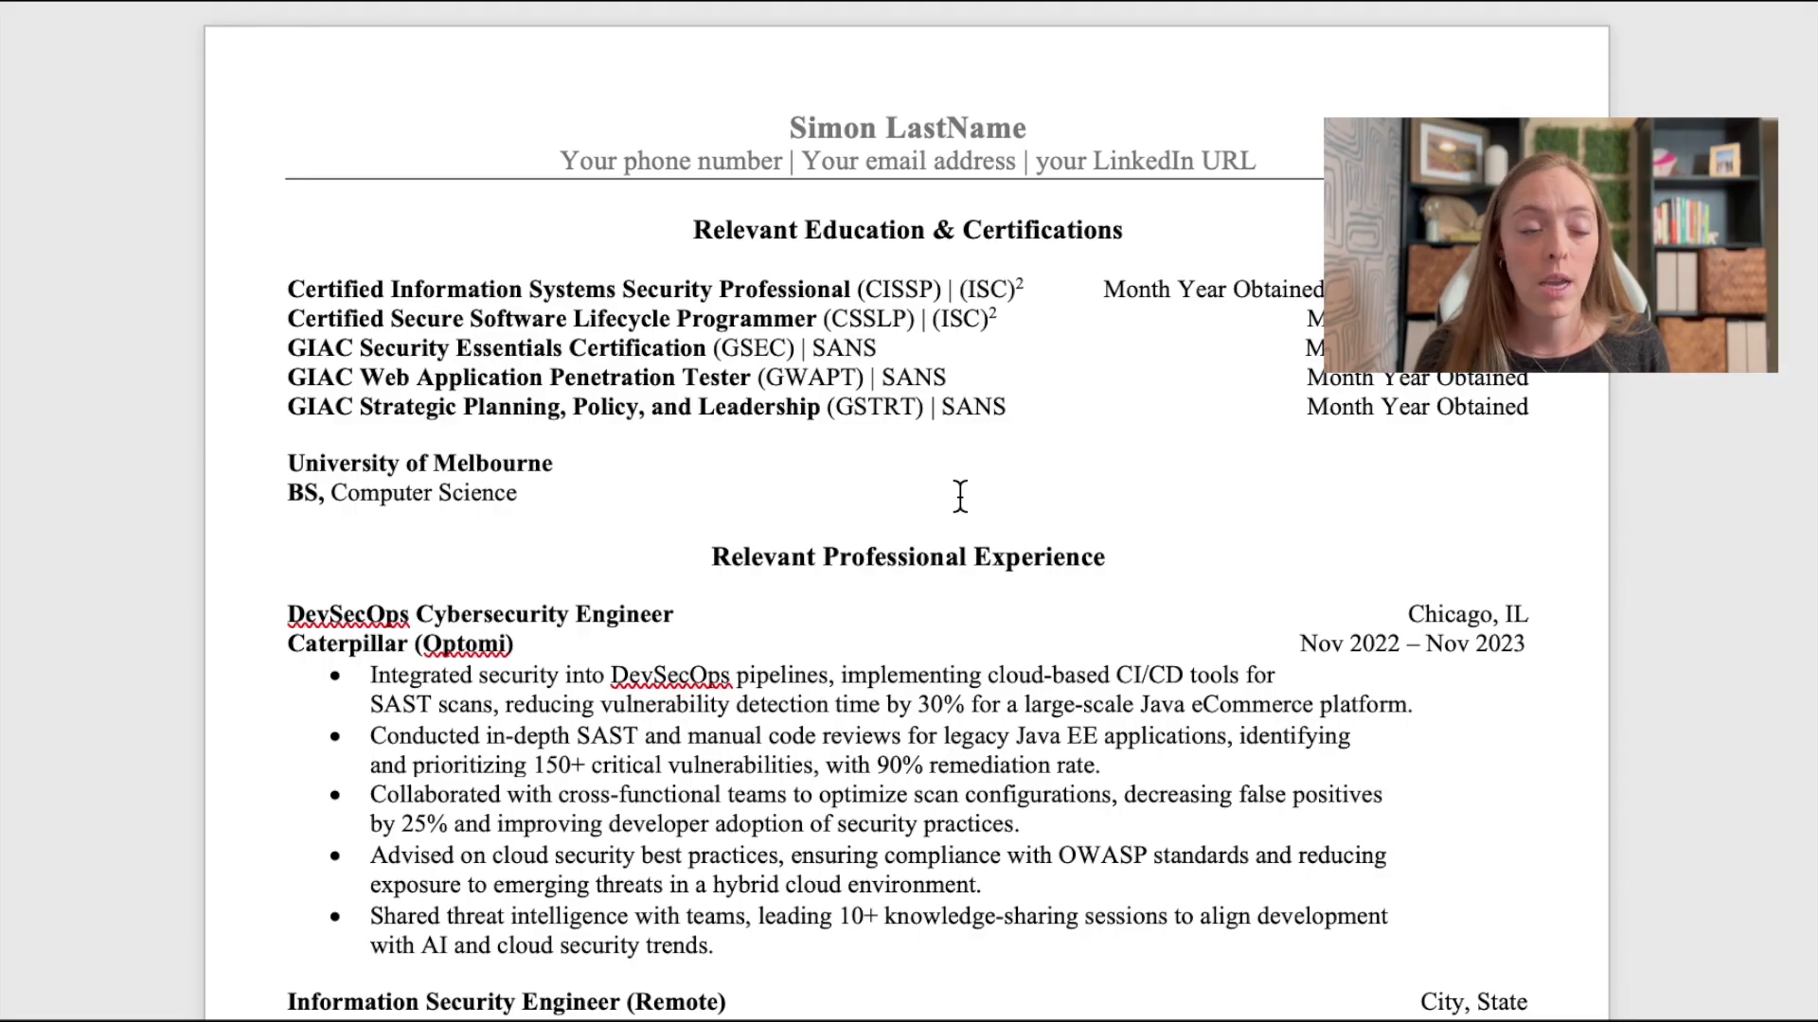
scroll(960, 496, "down", 5)
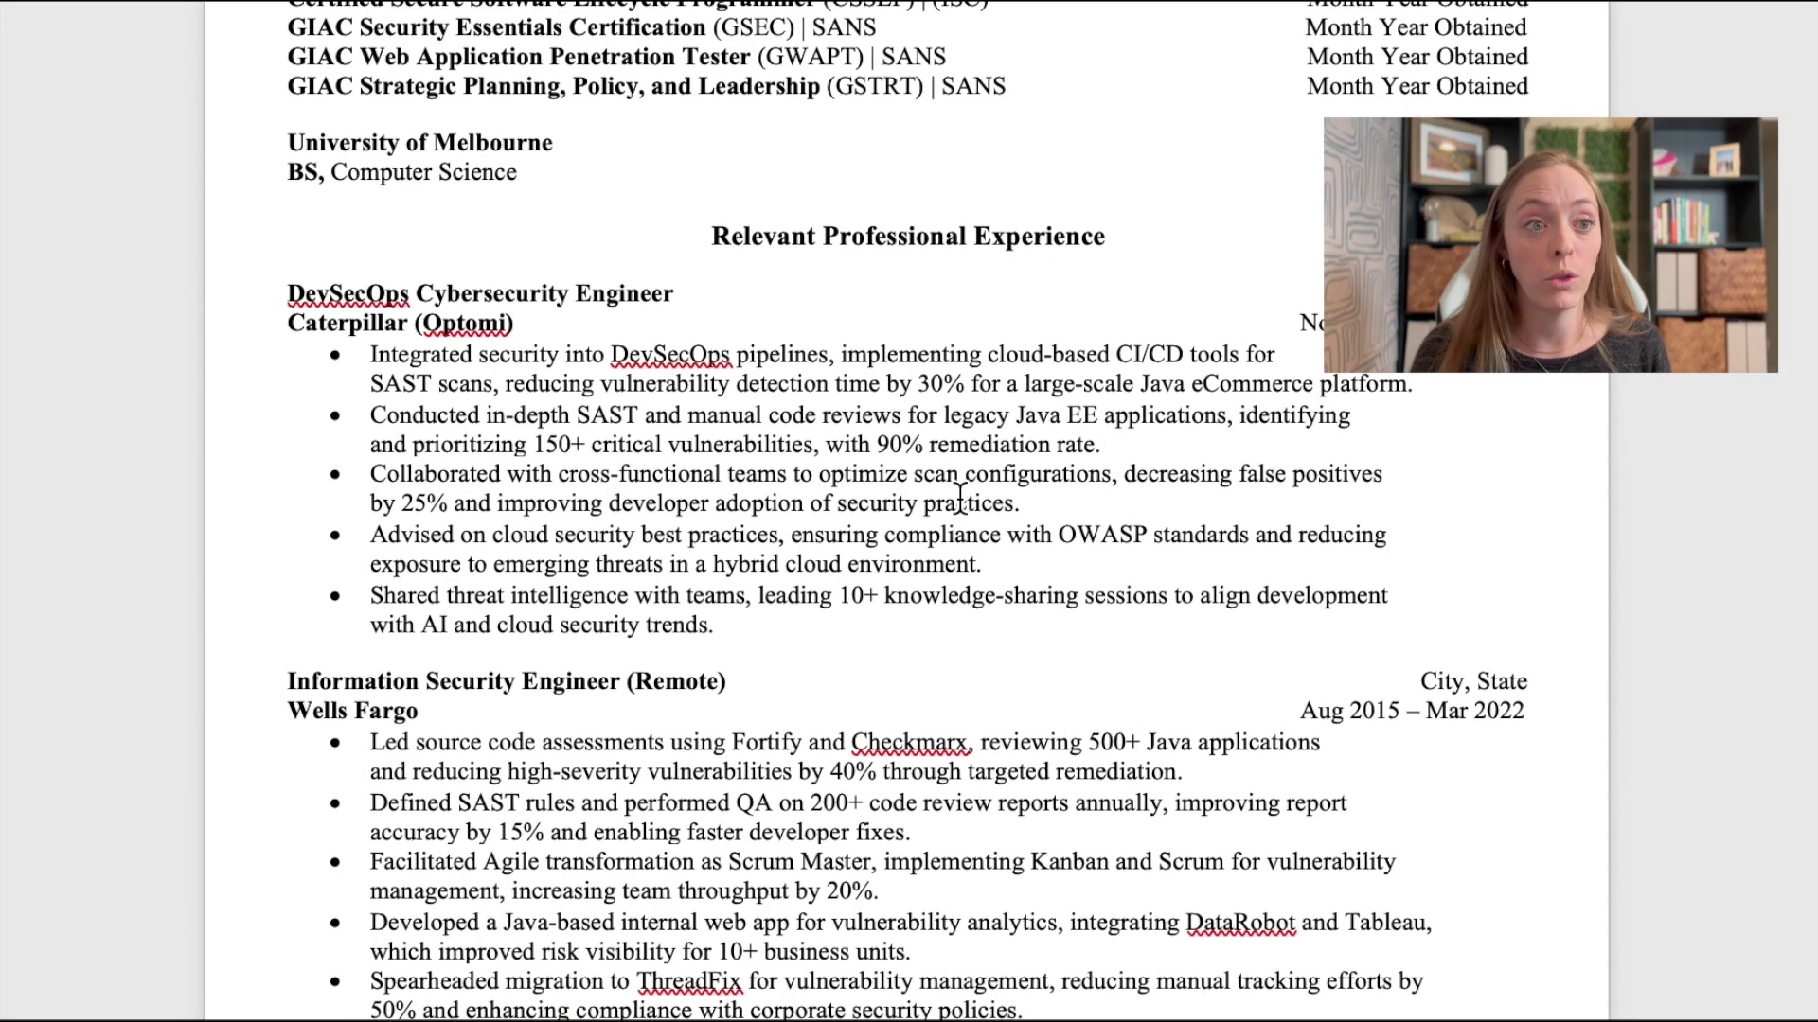
scroll(960, 497, "down", 2)
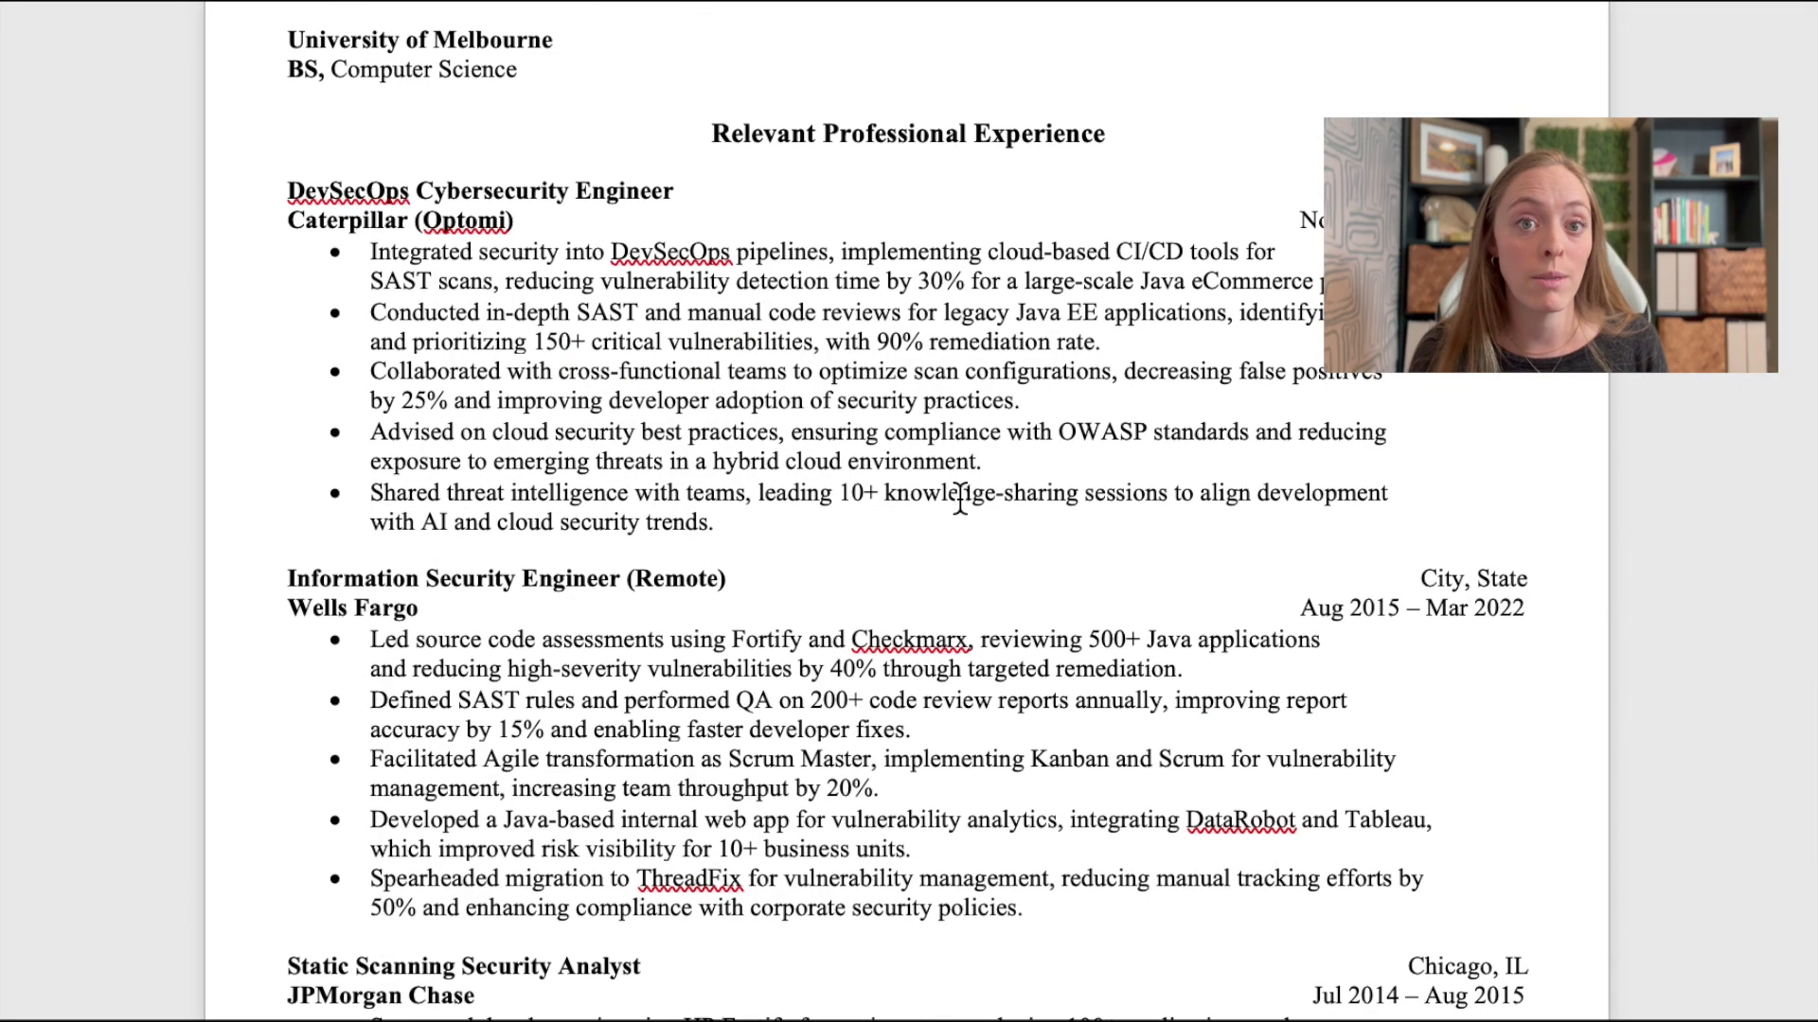
scroll(960, 496, "down", 4)
scroll(959, 499, "down", 13)
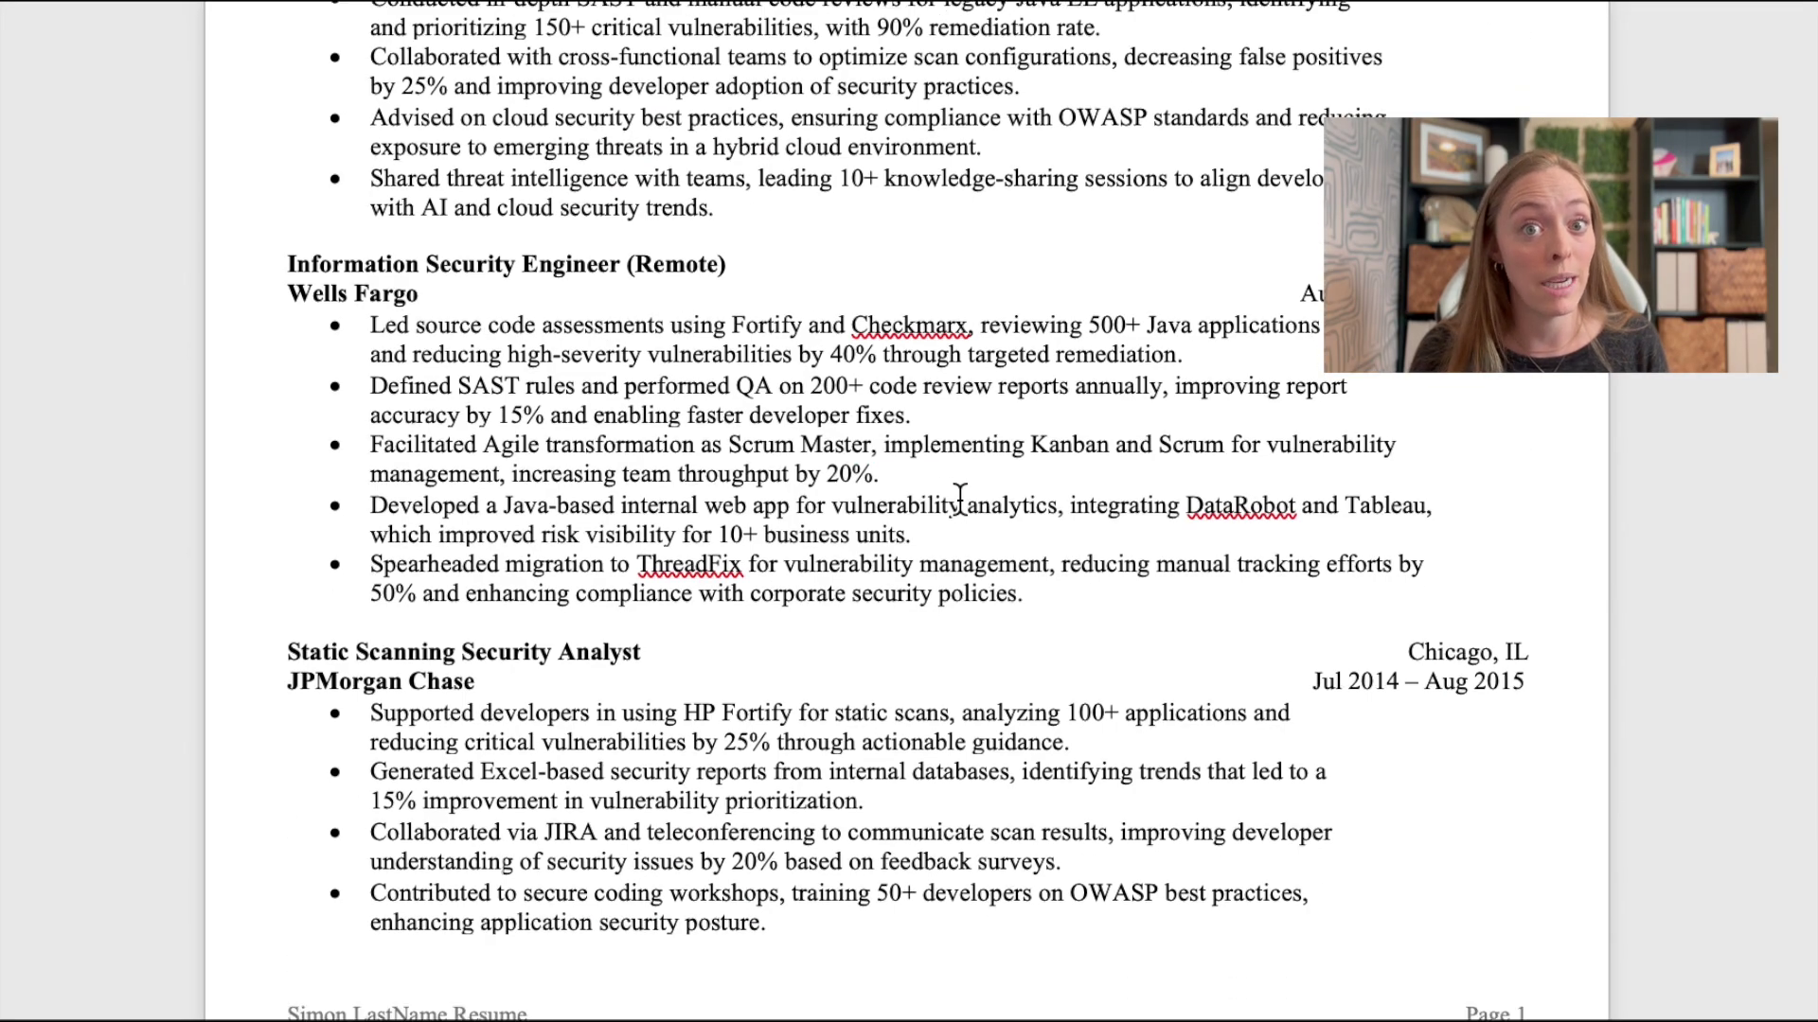
scroll(959, 499, "down", 1)
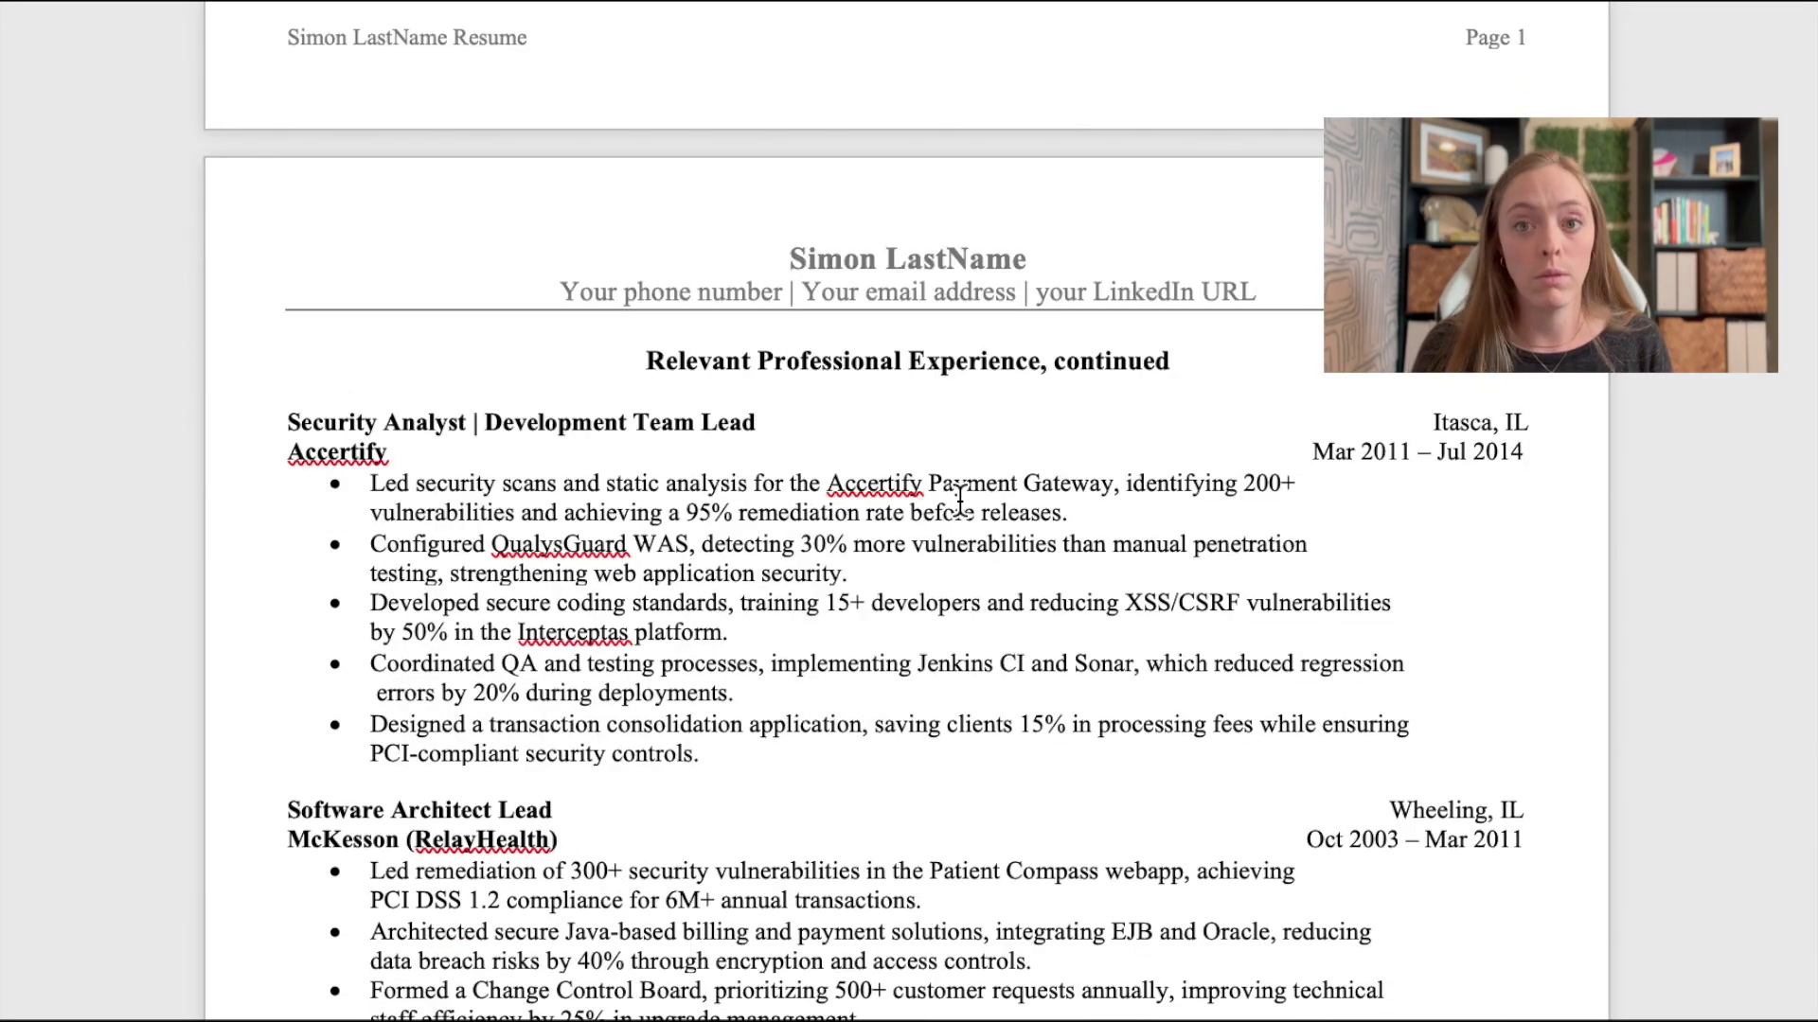
scroll(960, 500, "down", 10)
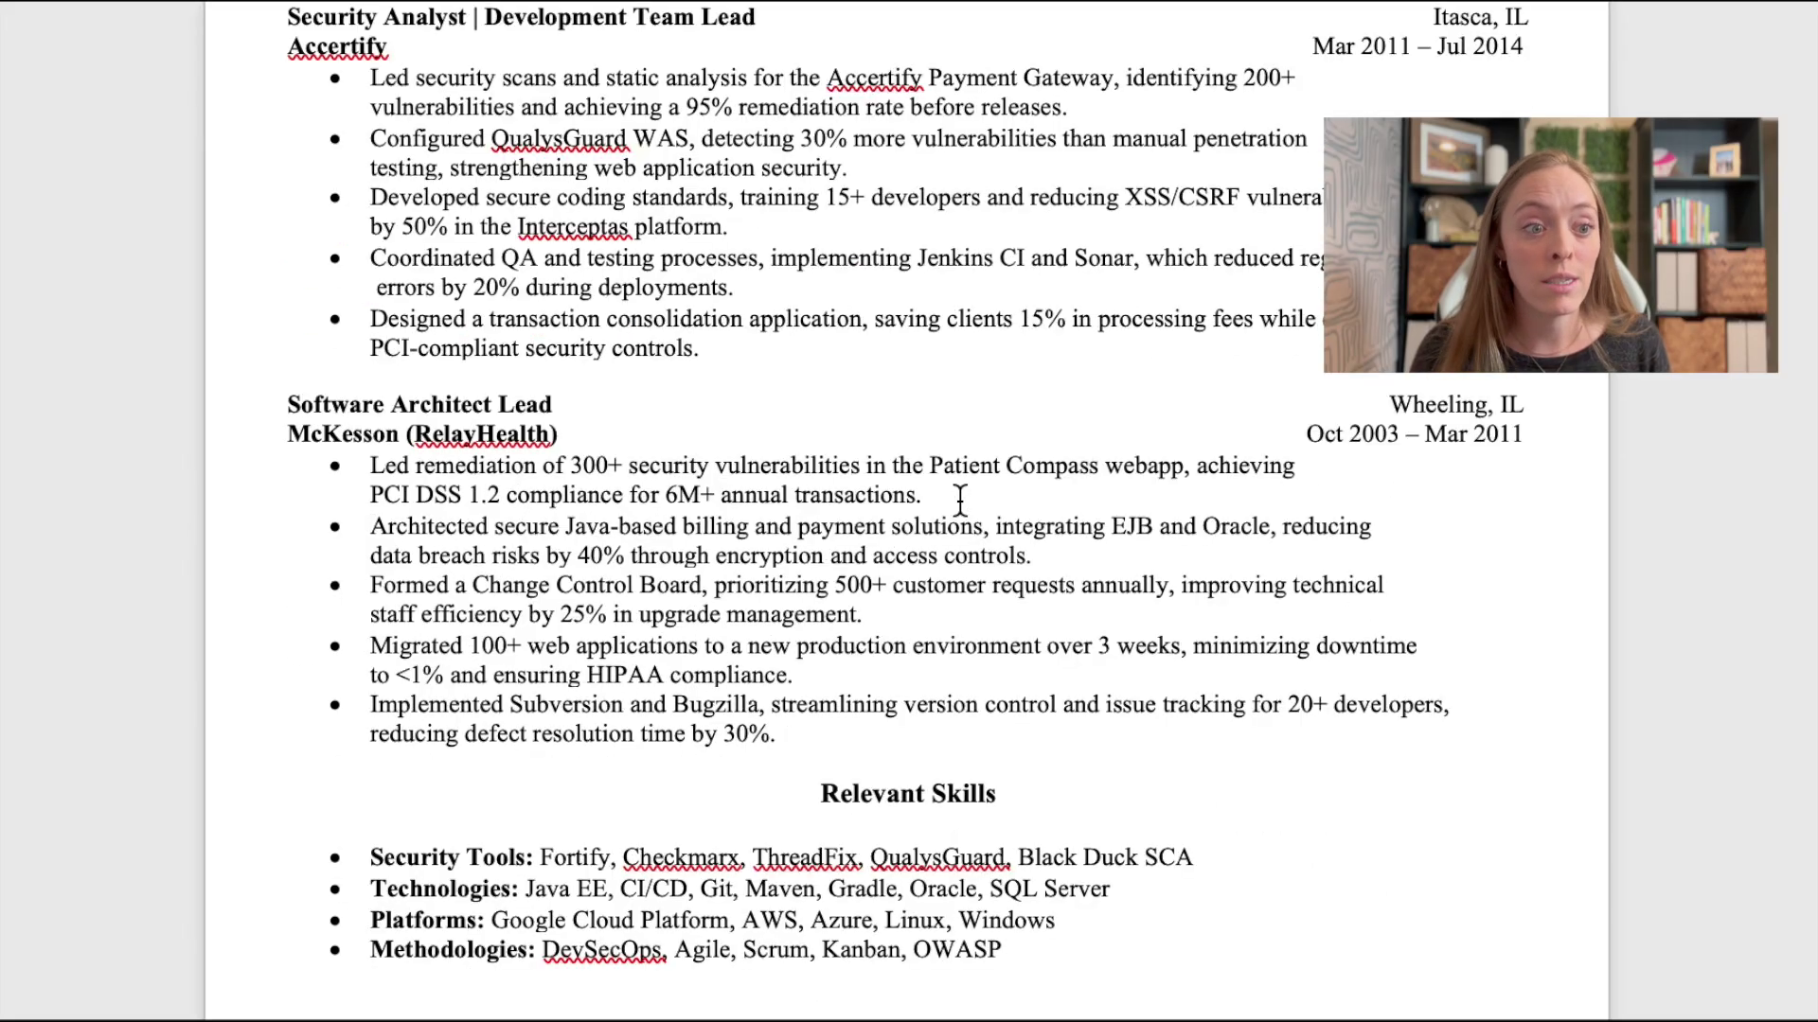
scroll(960, 500, "down", 1)
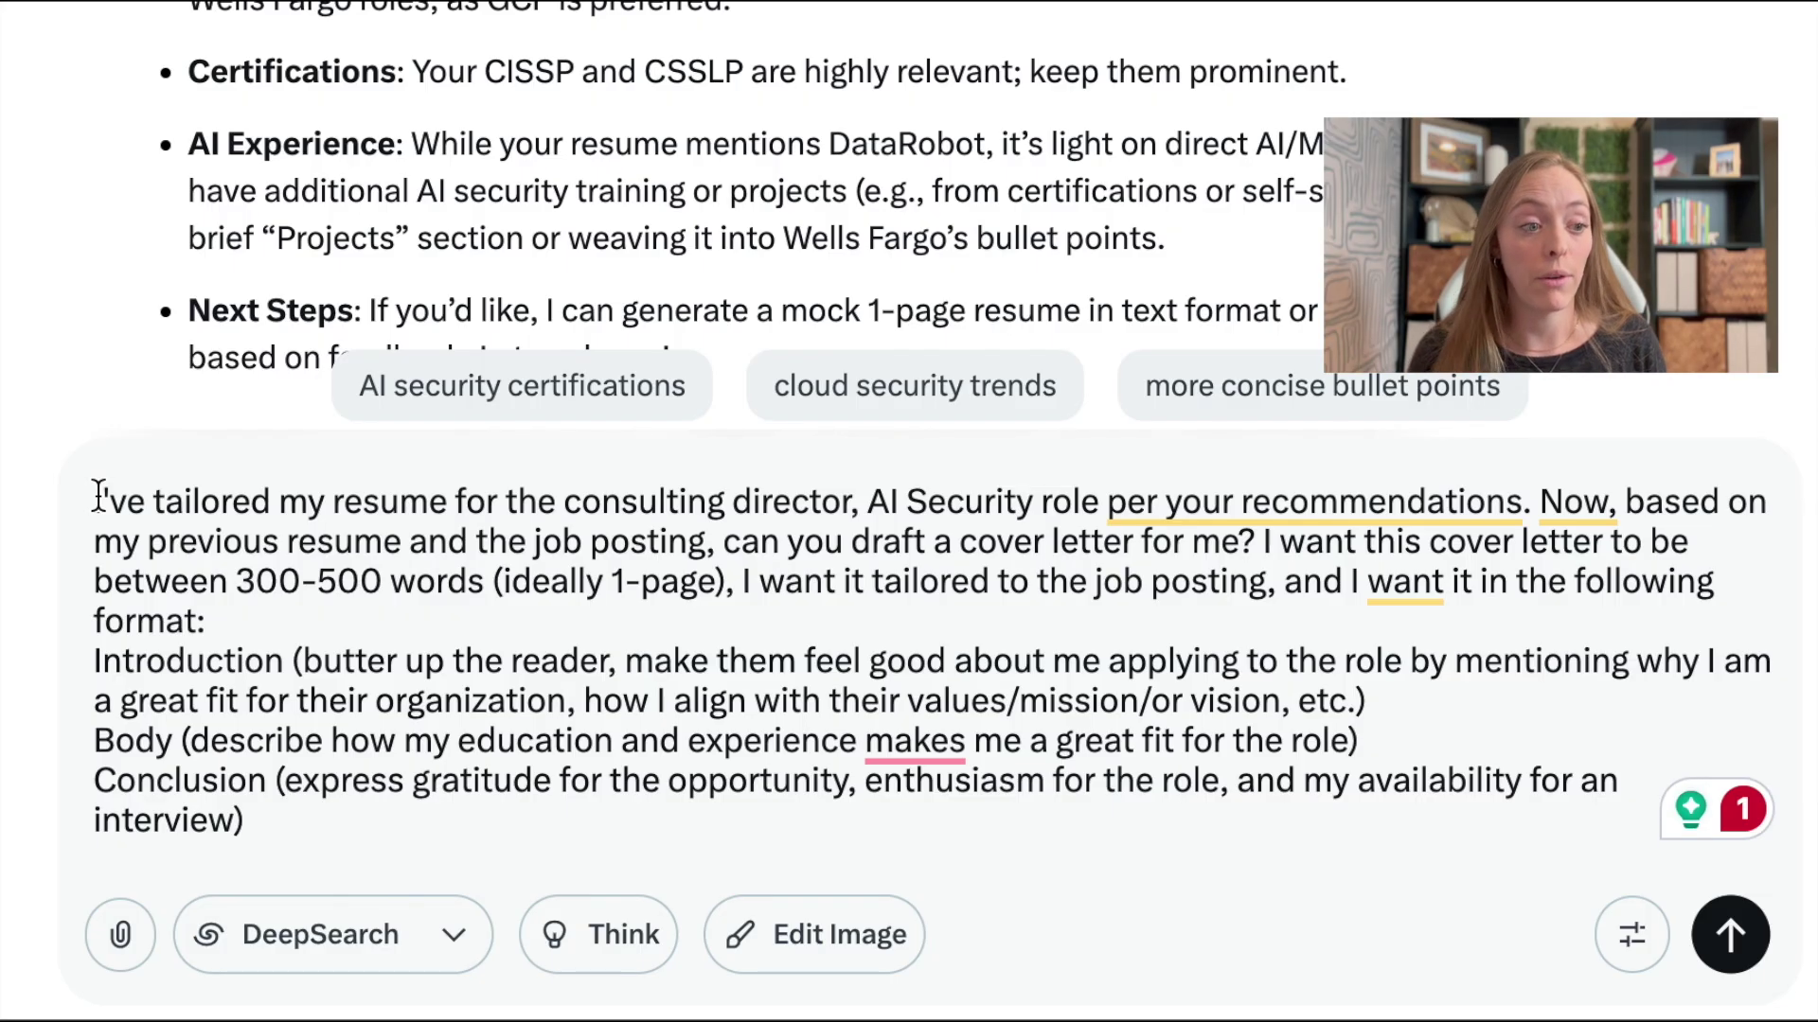
Submit the prompt in Grok for a 300-500 word cover letter tailored to the job posting, with introduction, body and conclusion
left_click(1739, 973)
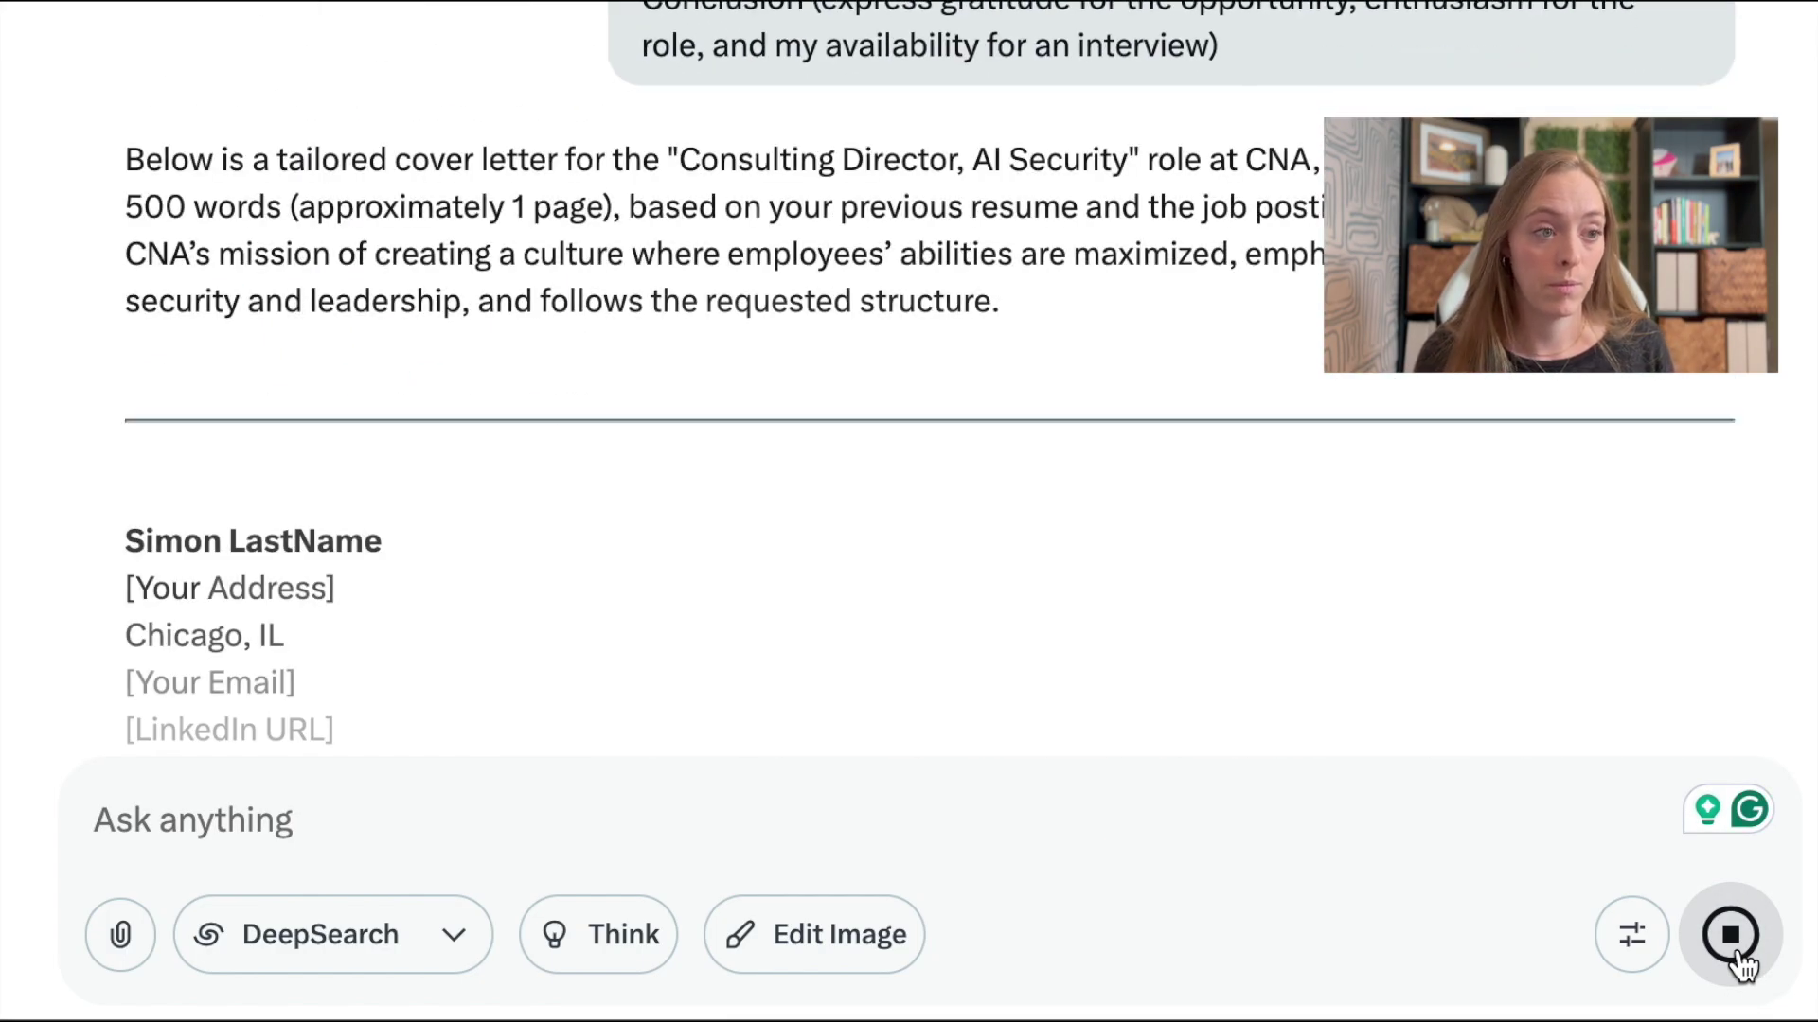
scroll(1685, 426, "down", 2)
scroll(1684, 427, "down", 2)
scroll(1684, 430, "up", 3)
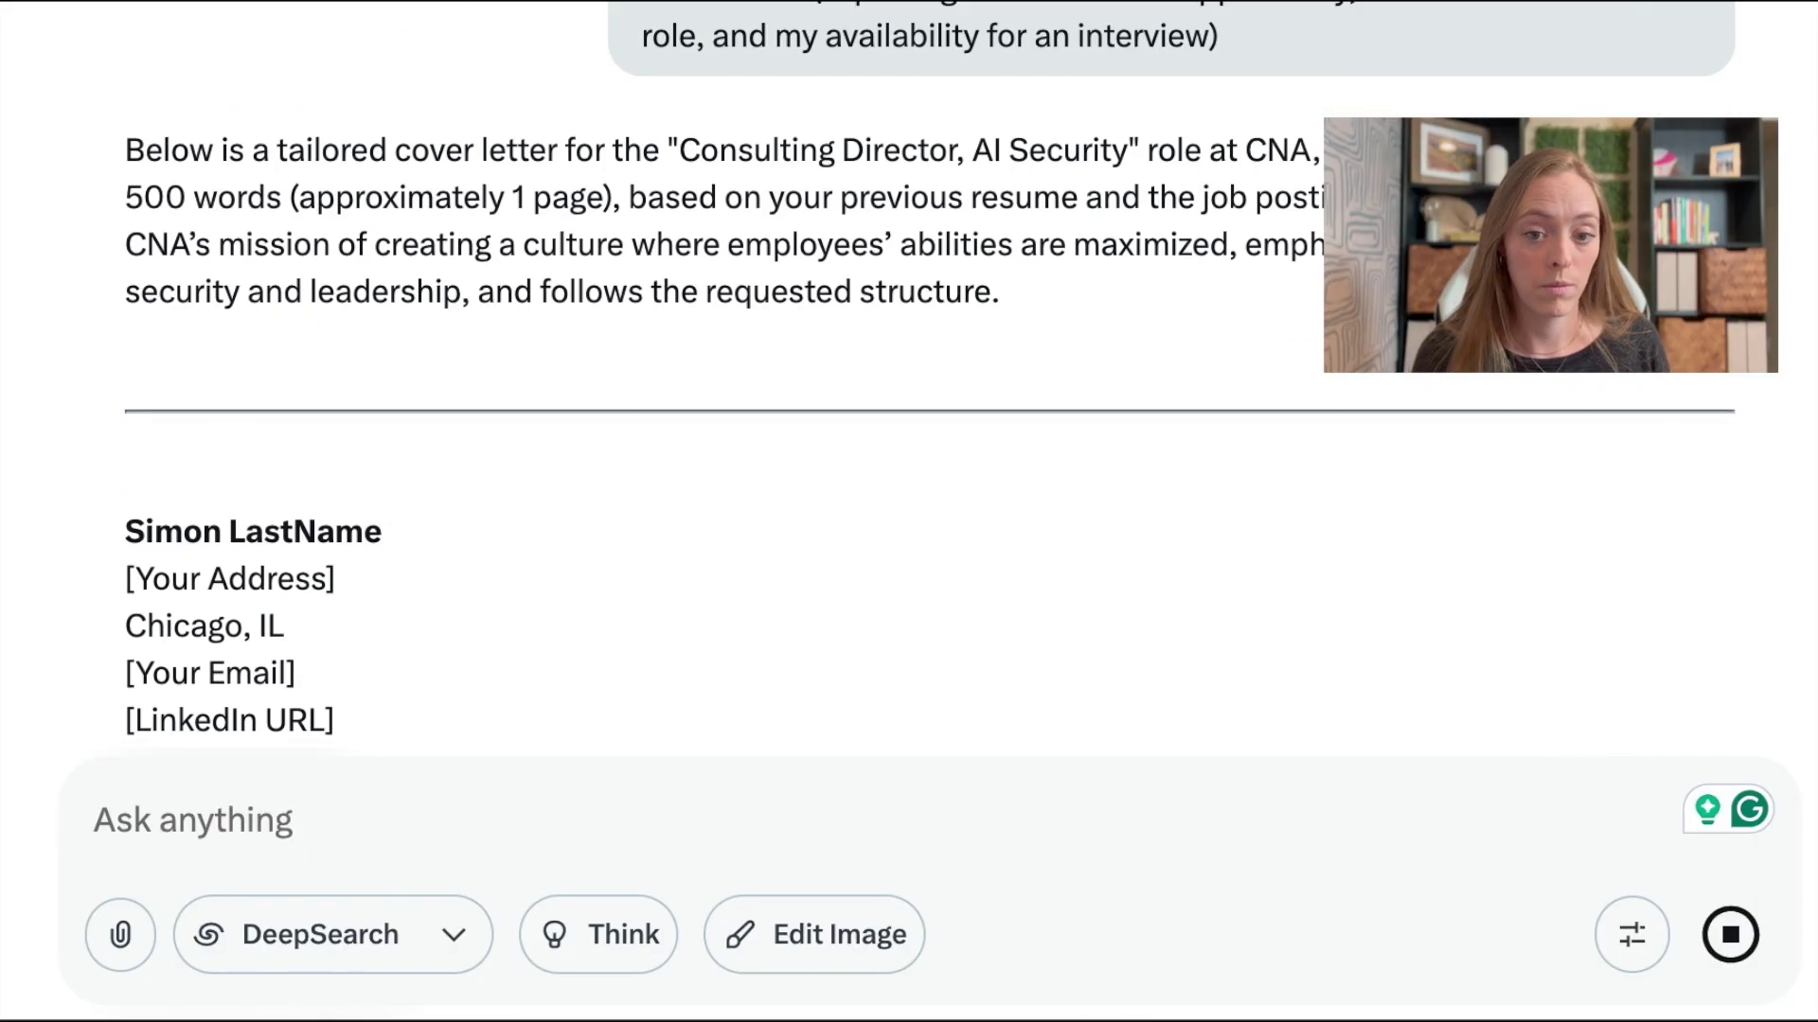
Read through the generated cover letter, its word count and formatting tips, the alignment explanation and the closing notes
scroll(929, 374, "down", 9)
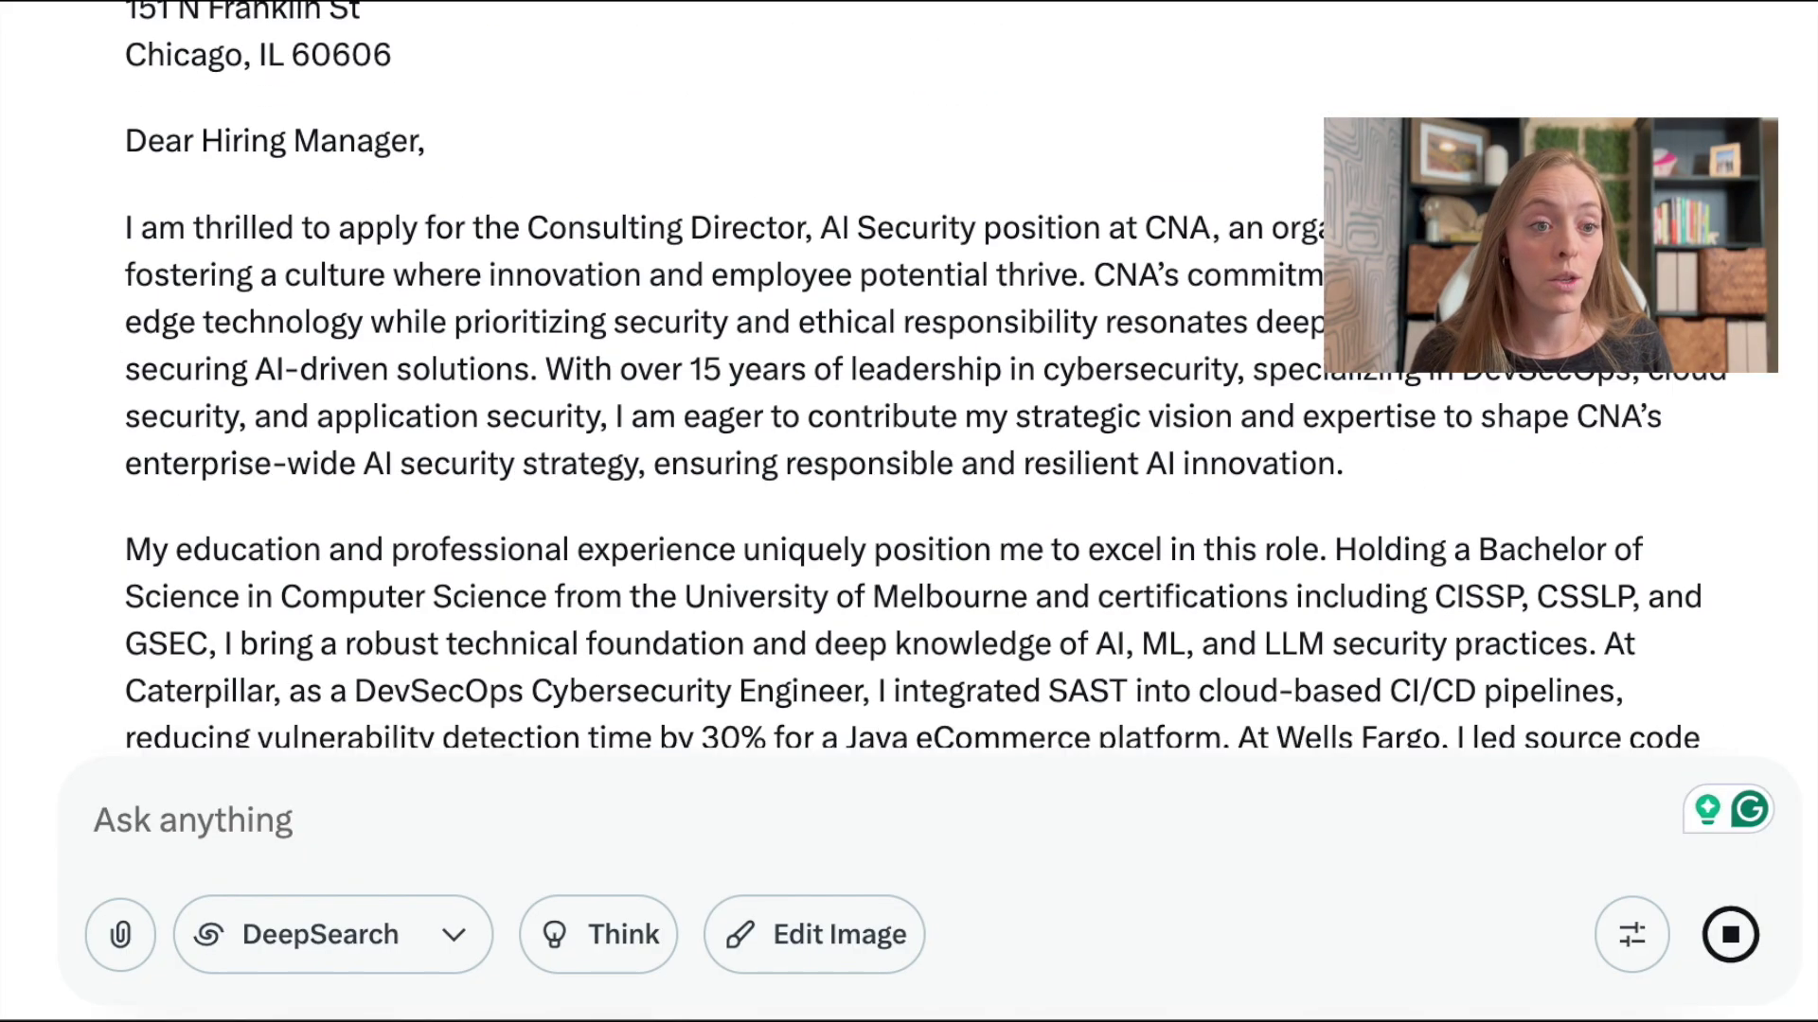
scroll(926, 375, "down", 1)
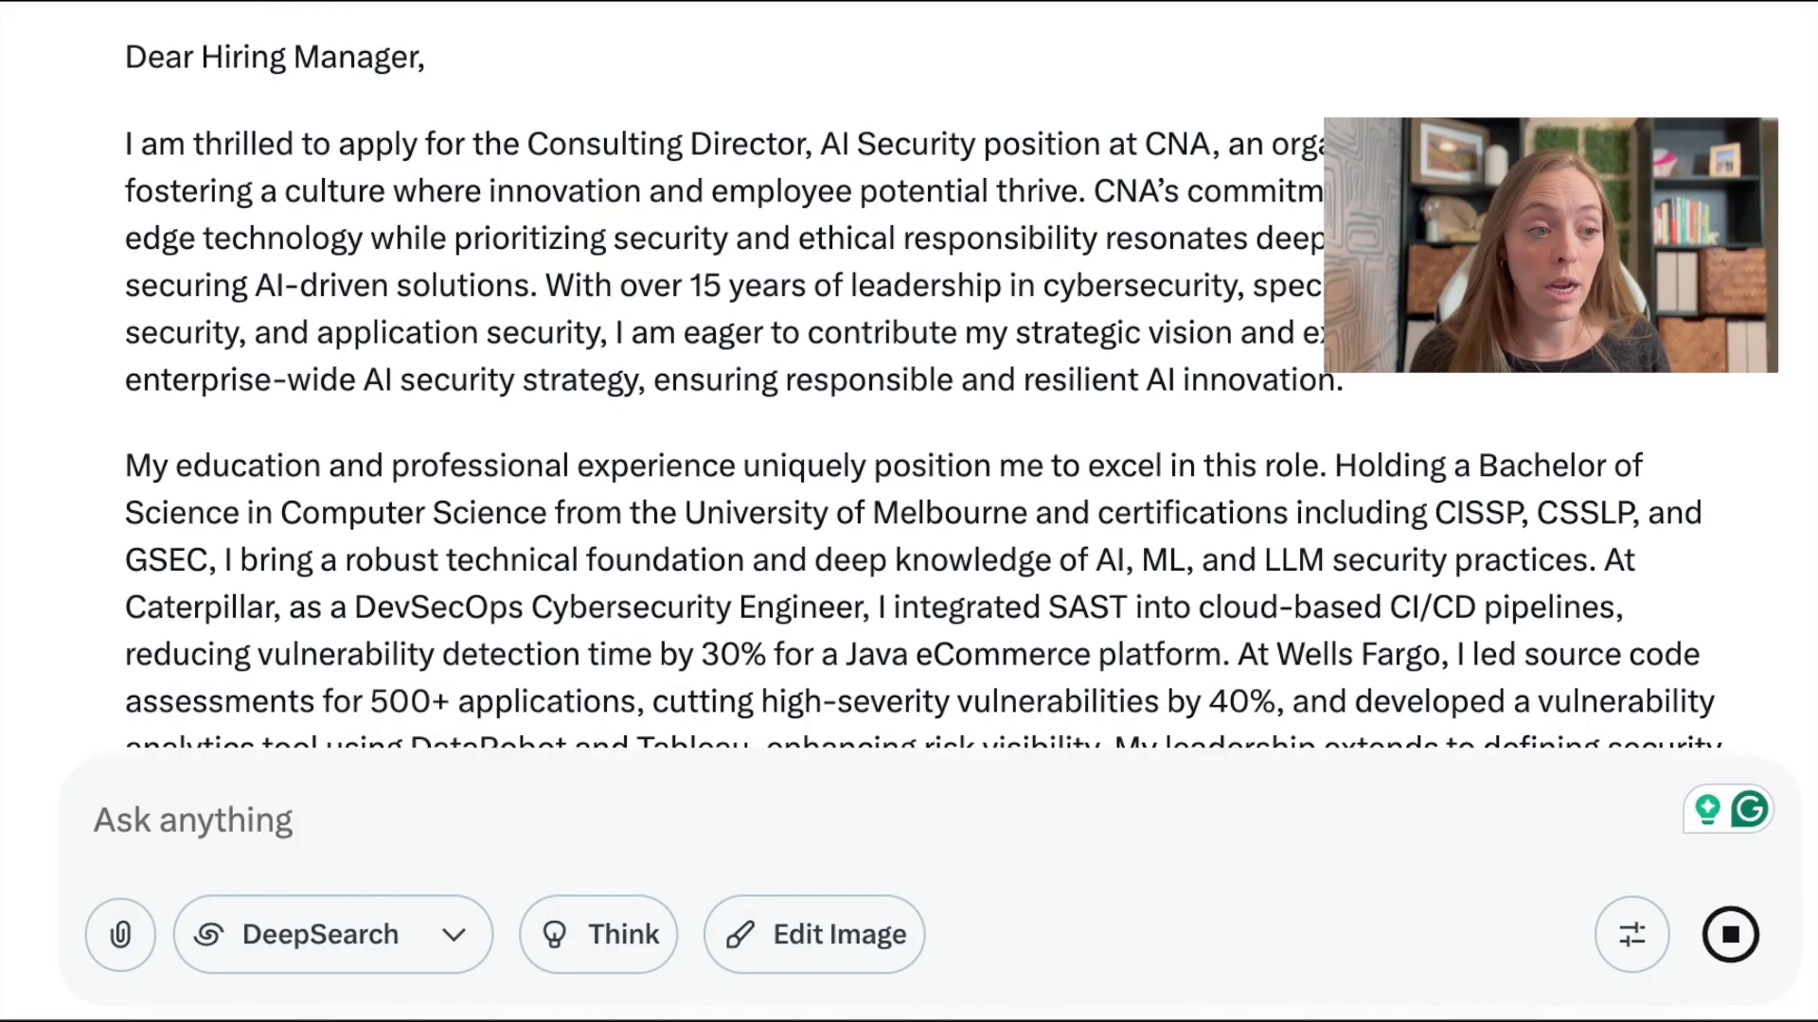
scroll(926, 375, "down", 6)
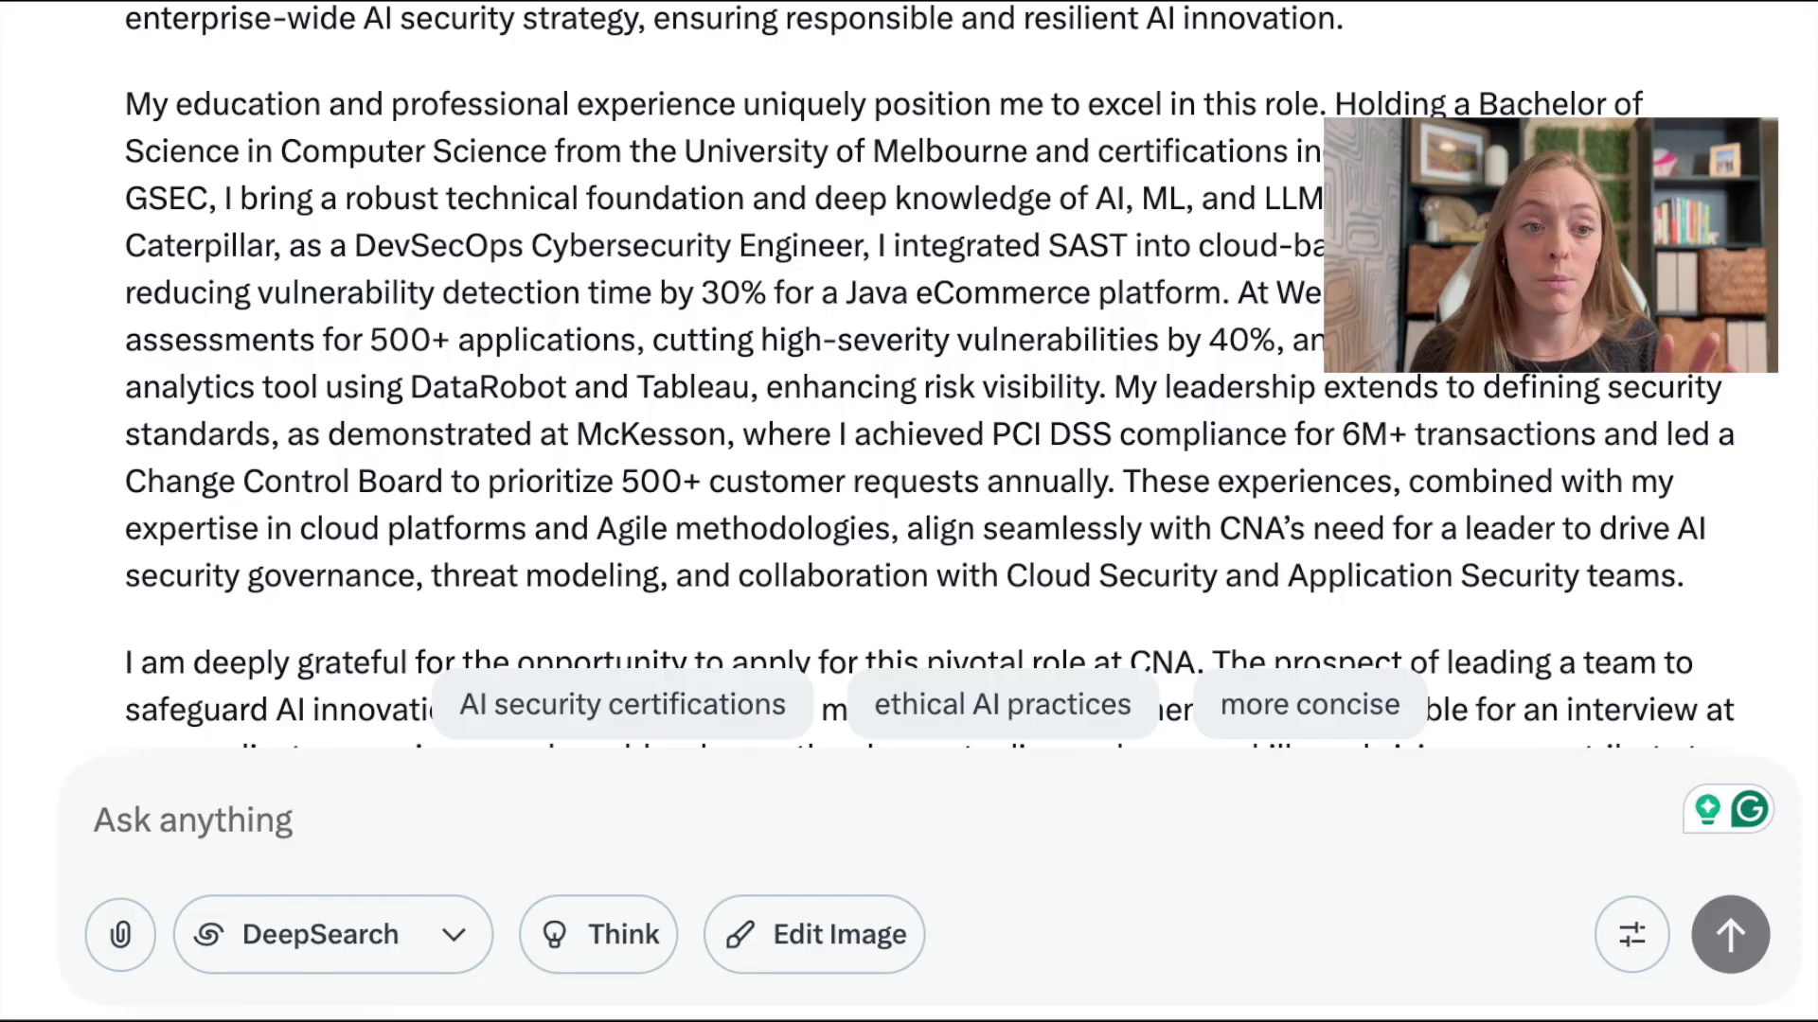
scroll(928, 379, "down", 4)
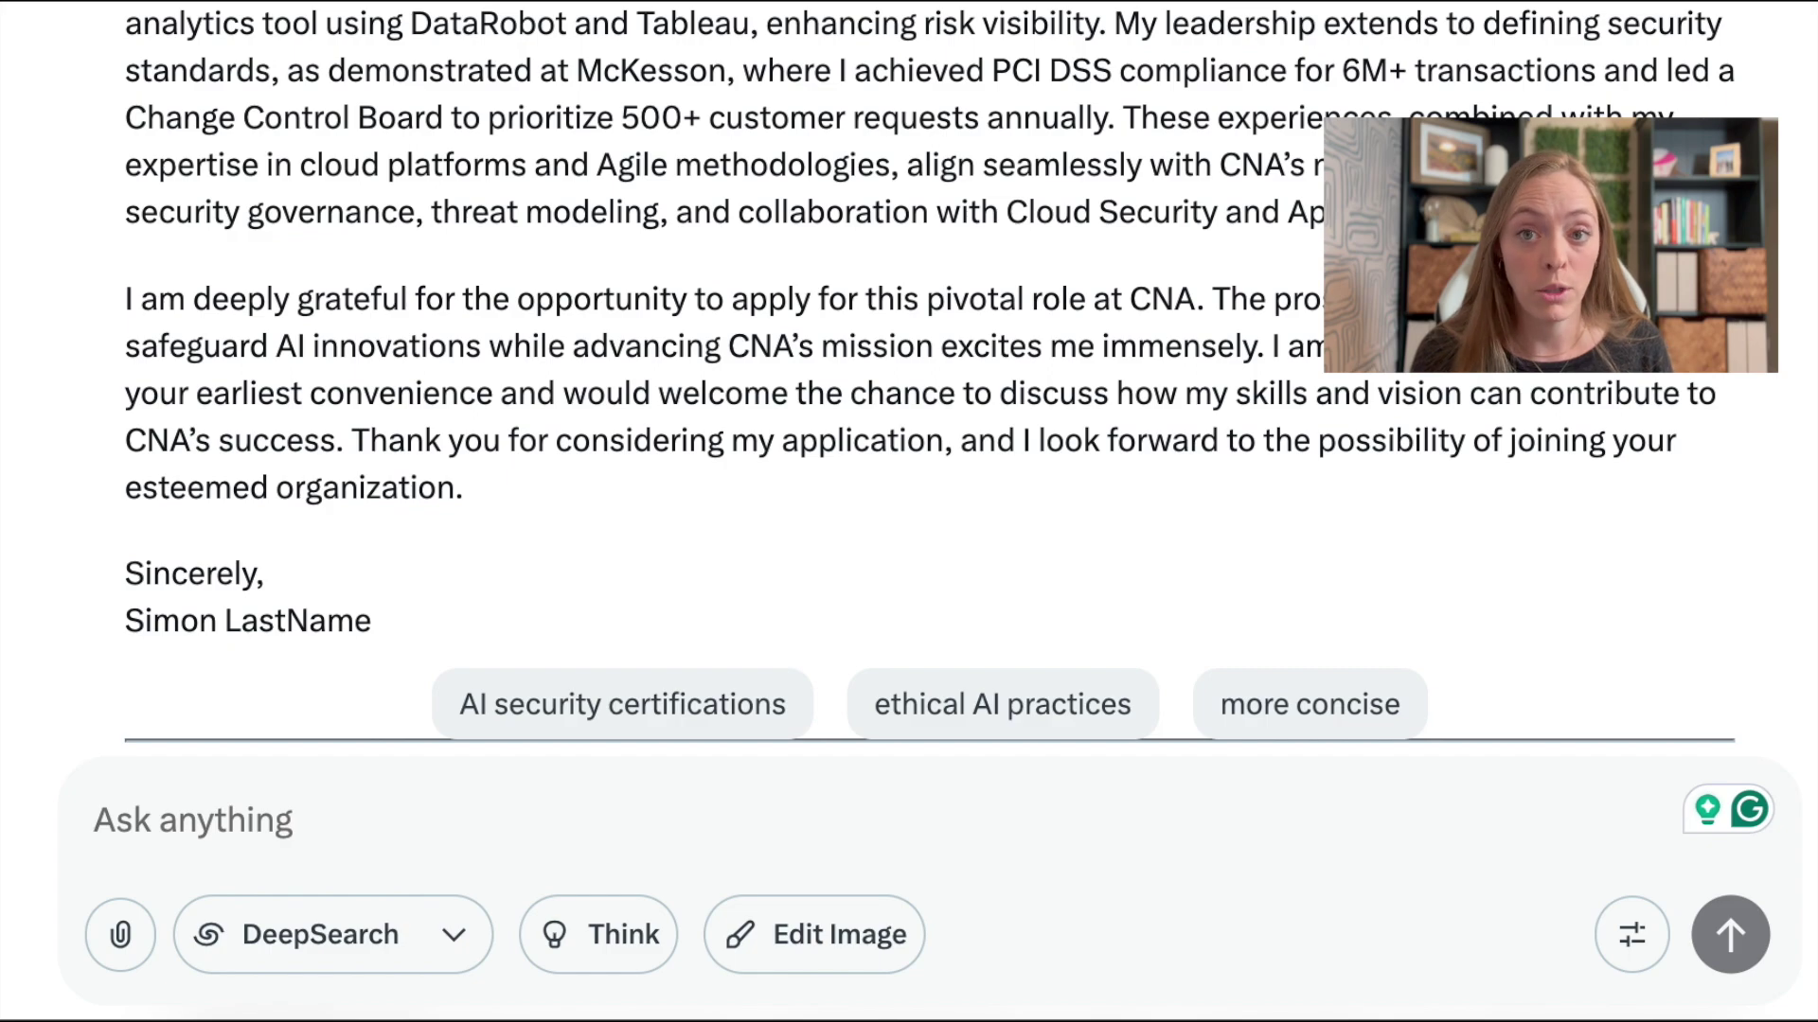
scroll(928, 378, "down", 8)
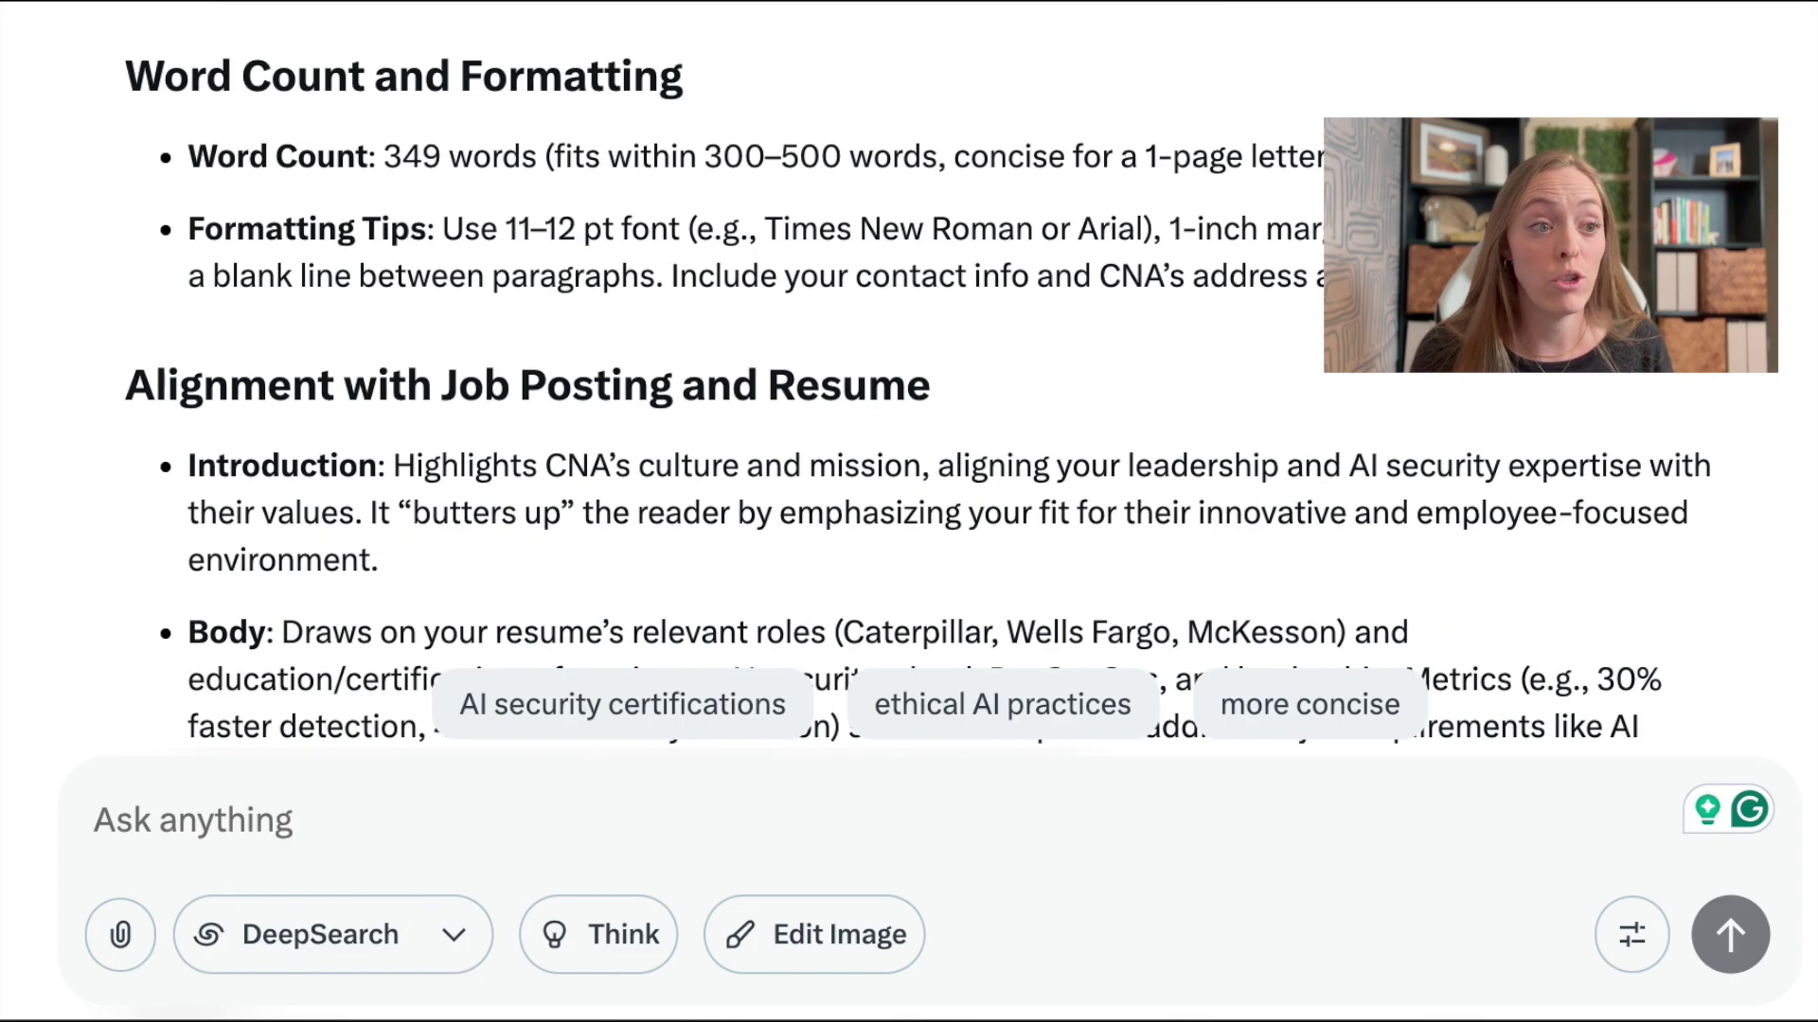
scroll(927, 378, "down", 5)
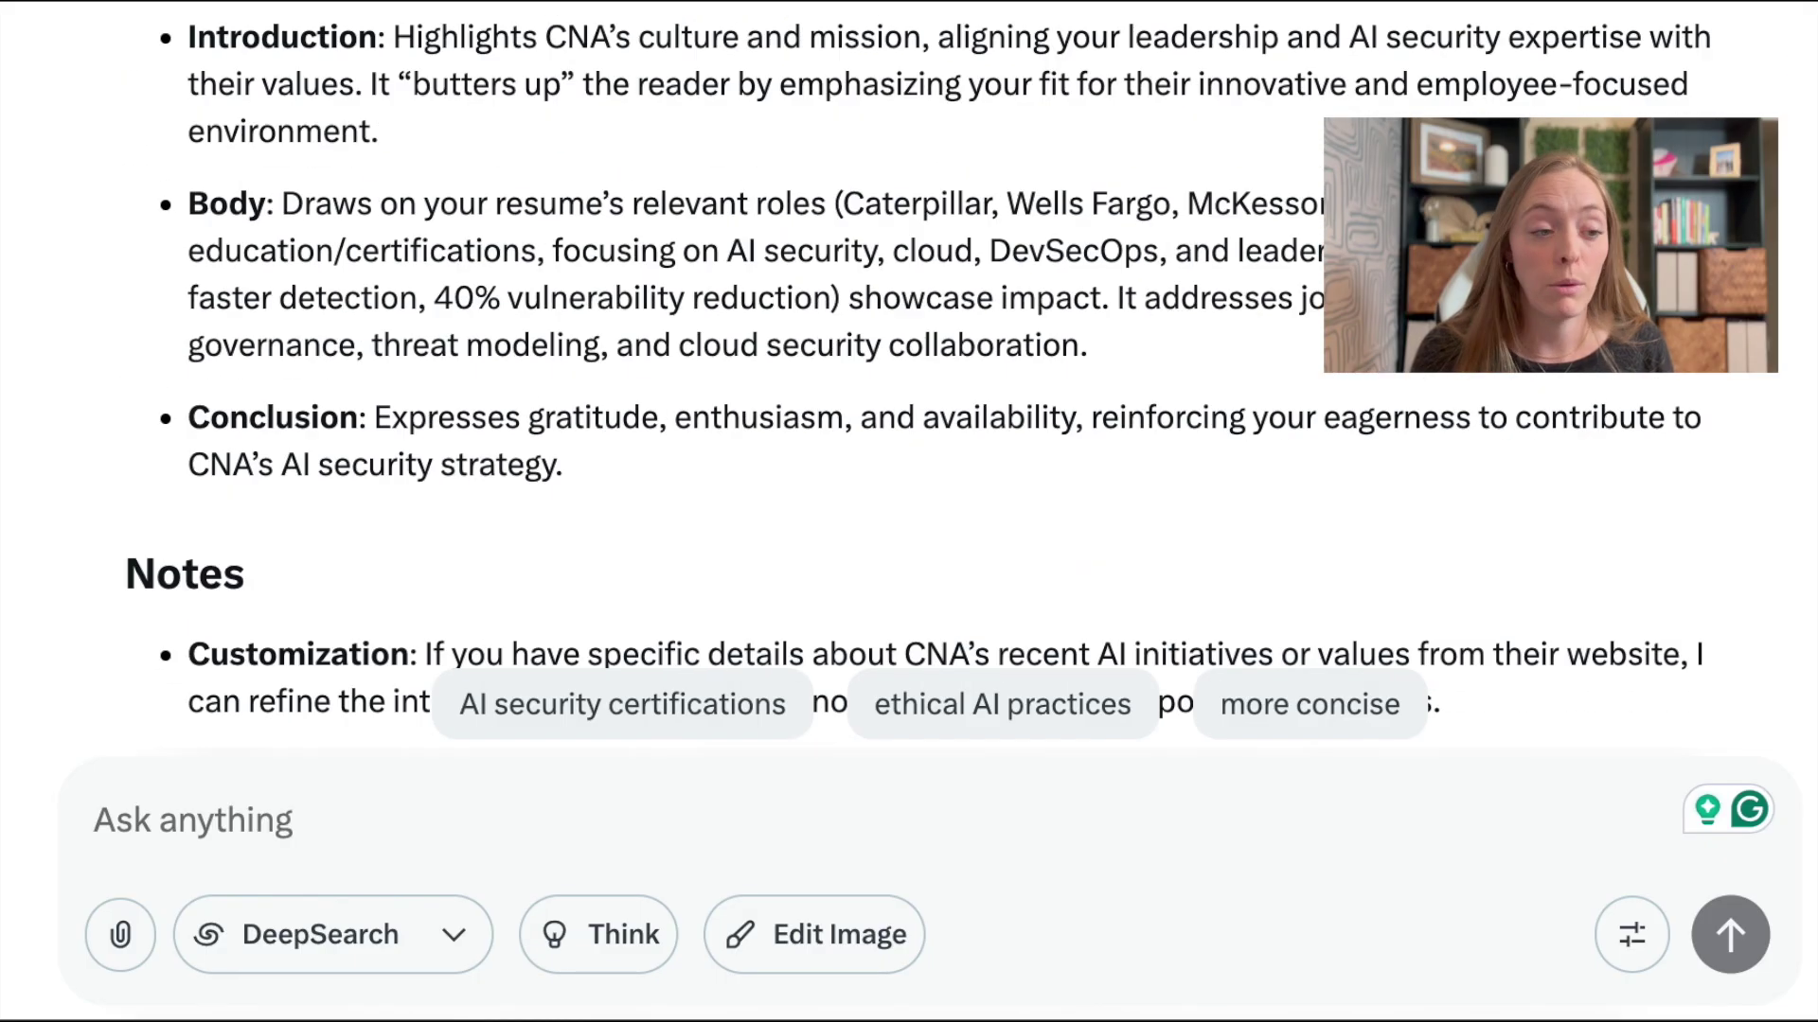
scroll(927, 379, "down", 6)
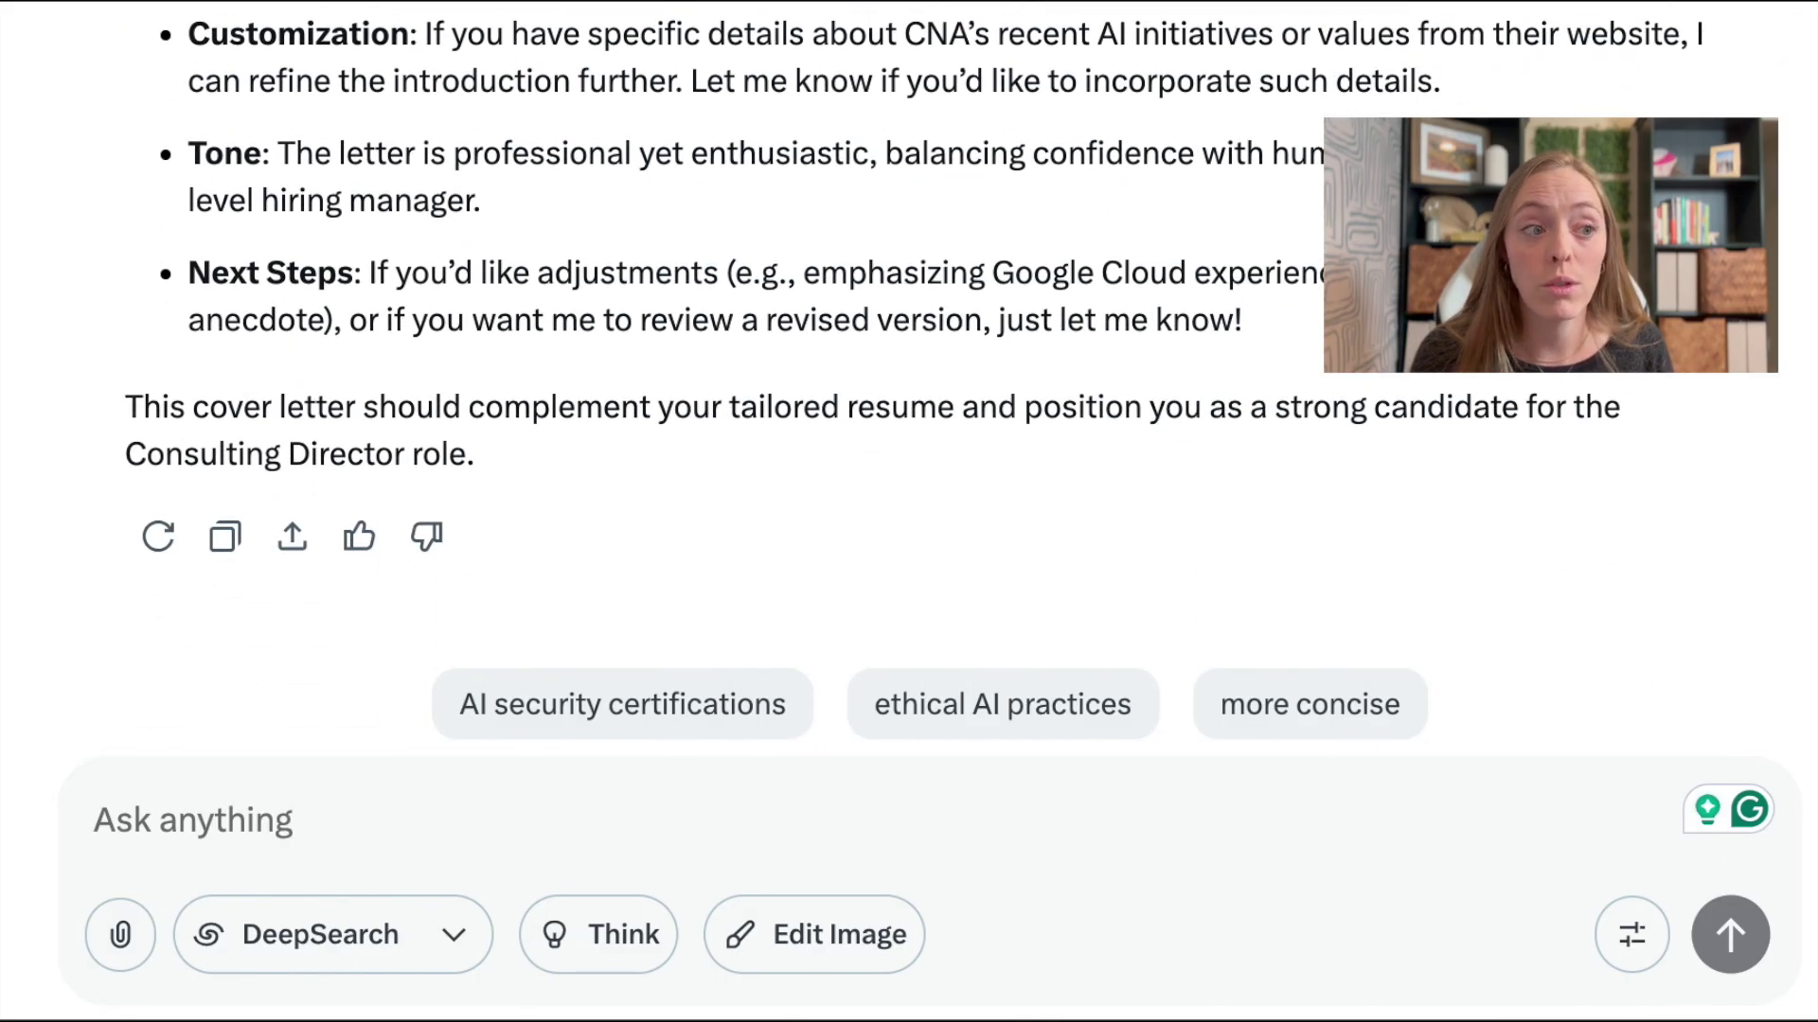
scroll(927, 379, "up", 1)
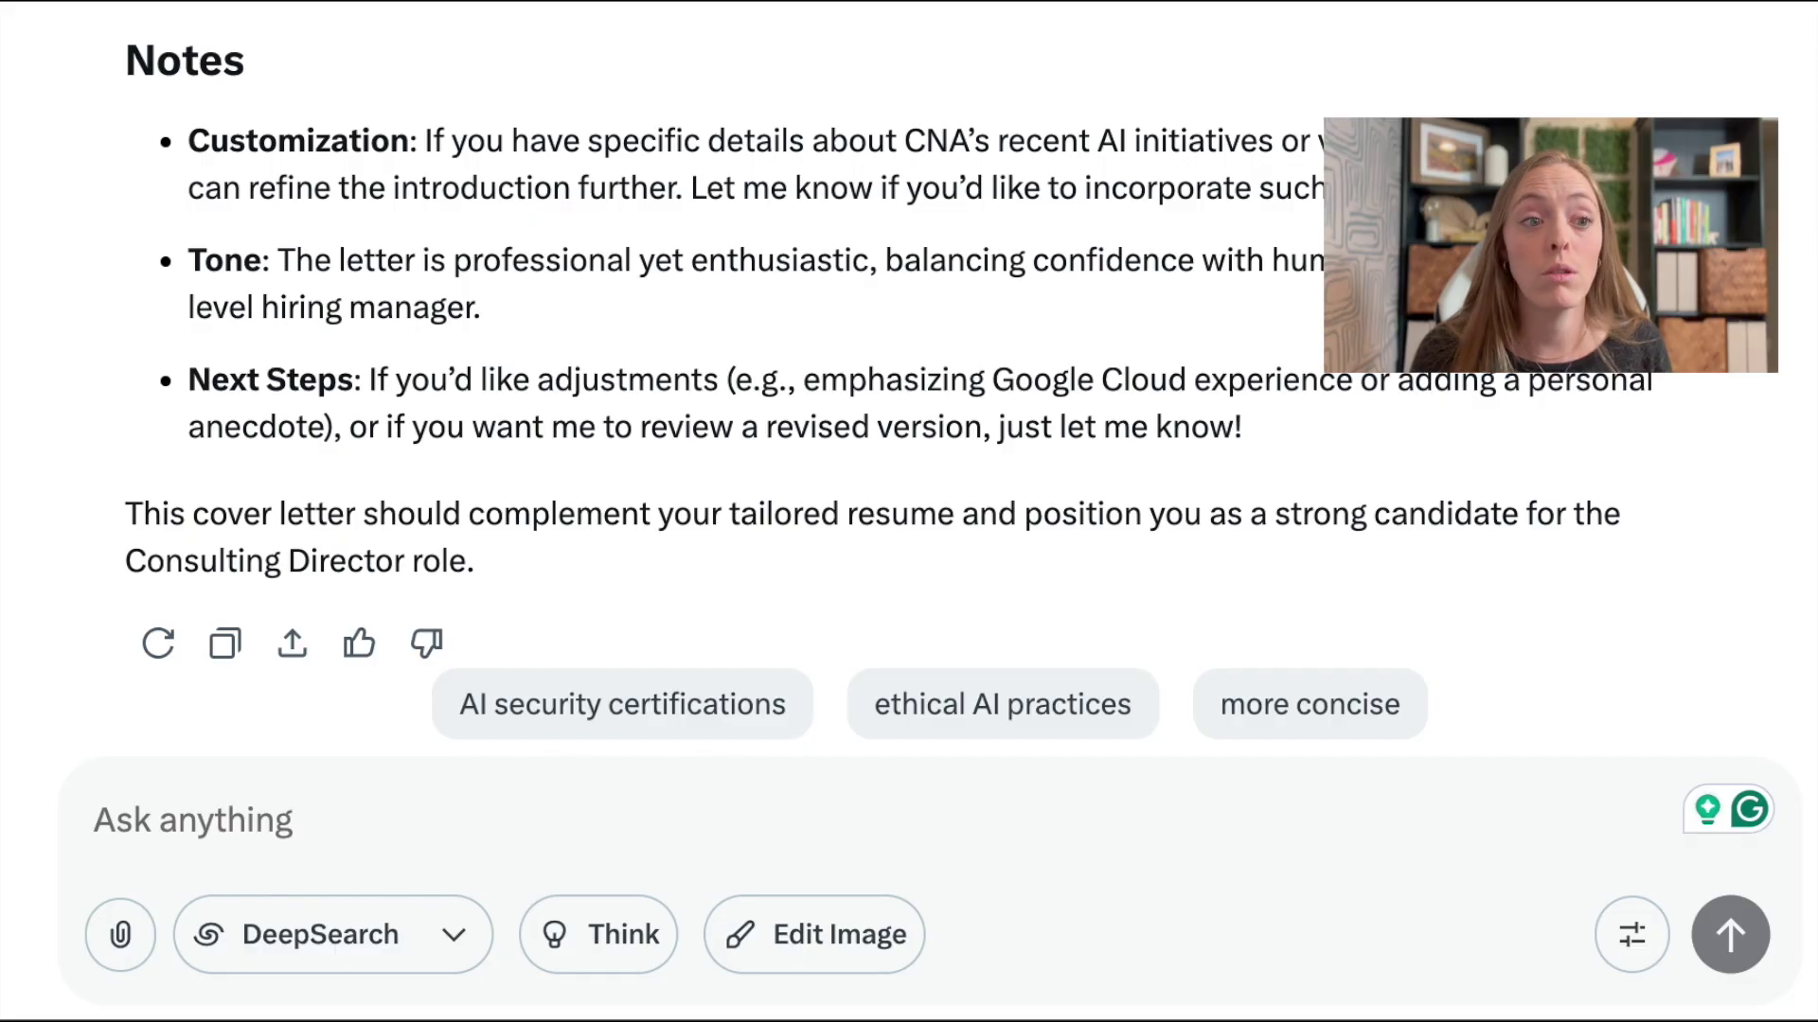